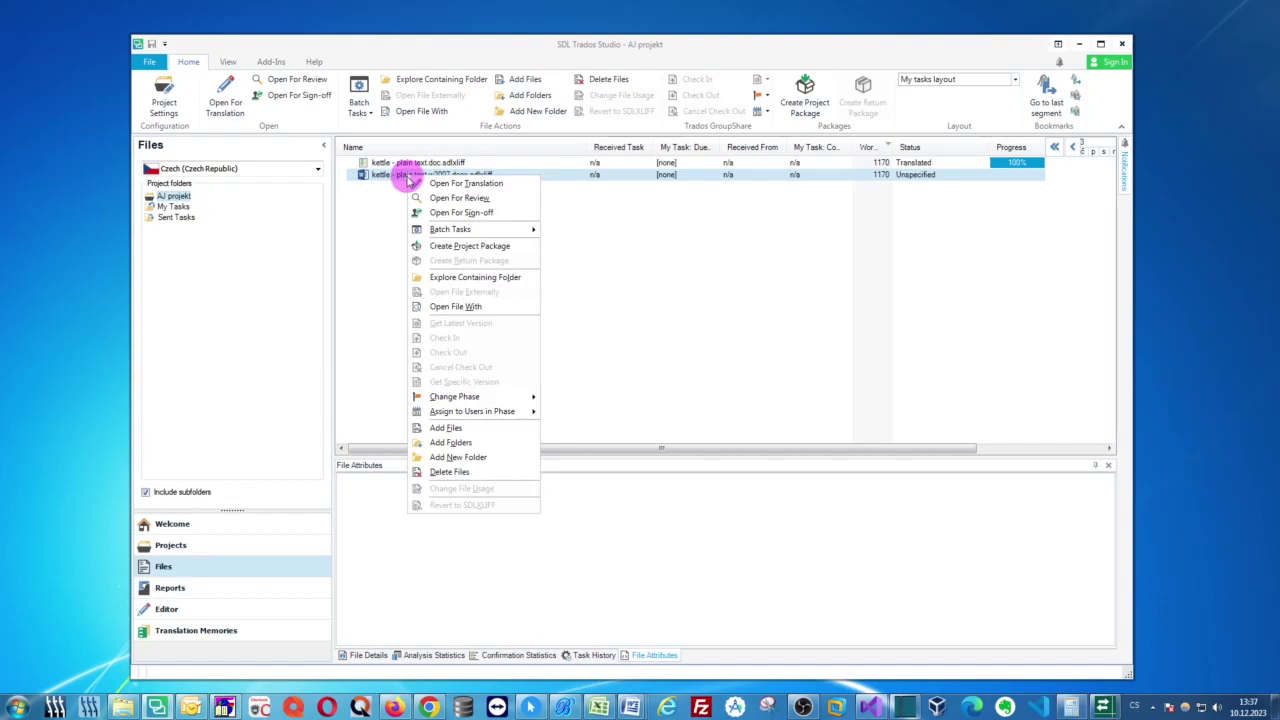
Step: Open the folder containing "kettle - plain text w2007.docx.sdlxliff" and select that file there
{"action": "left_click", "coordinate": [500, 277]}
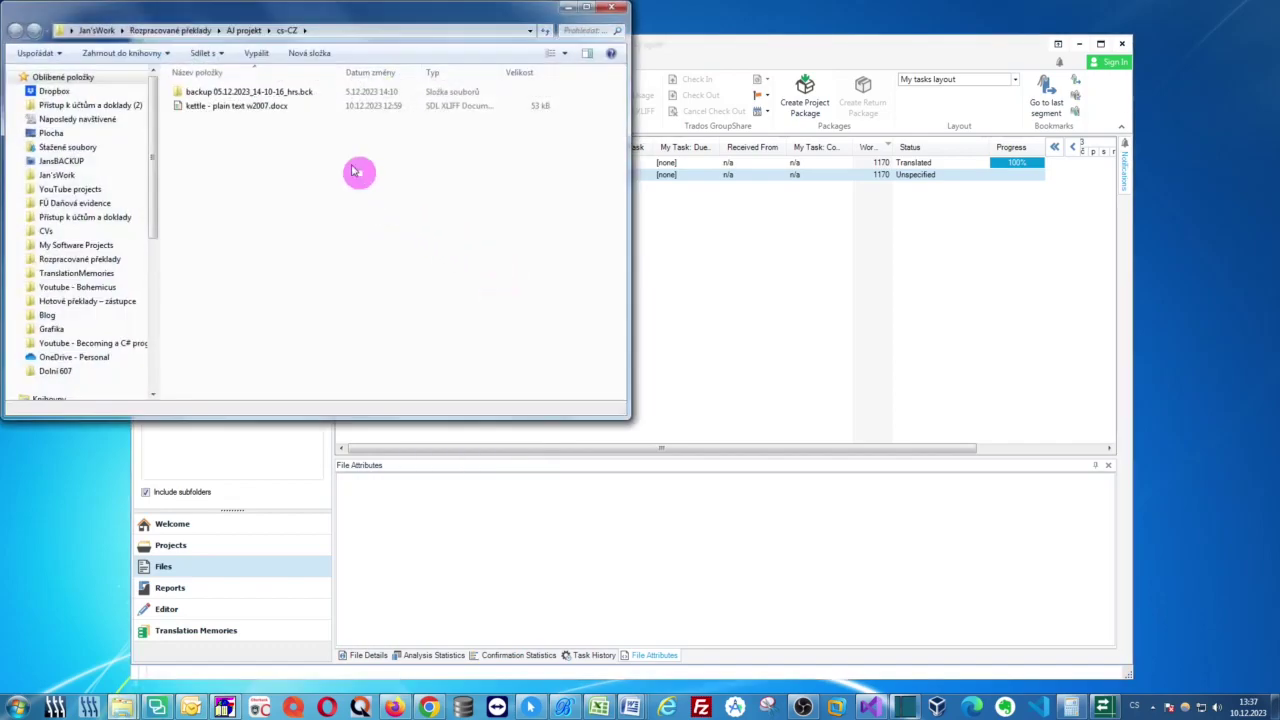
{"action": "left_click_drag", "start_coordinate": [163, 17], "coordinate": [1003, 106]}
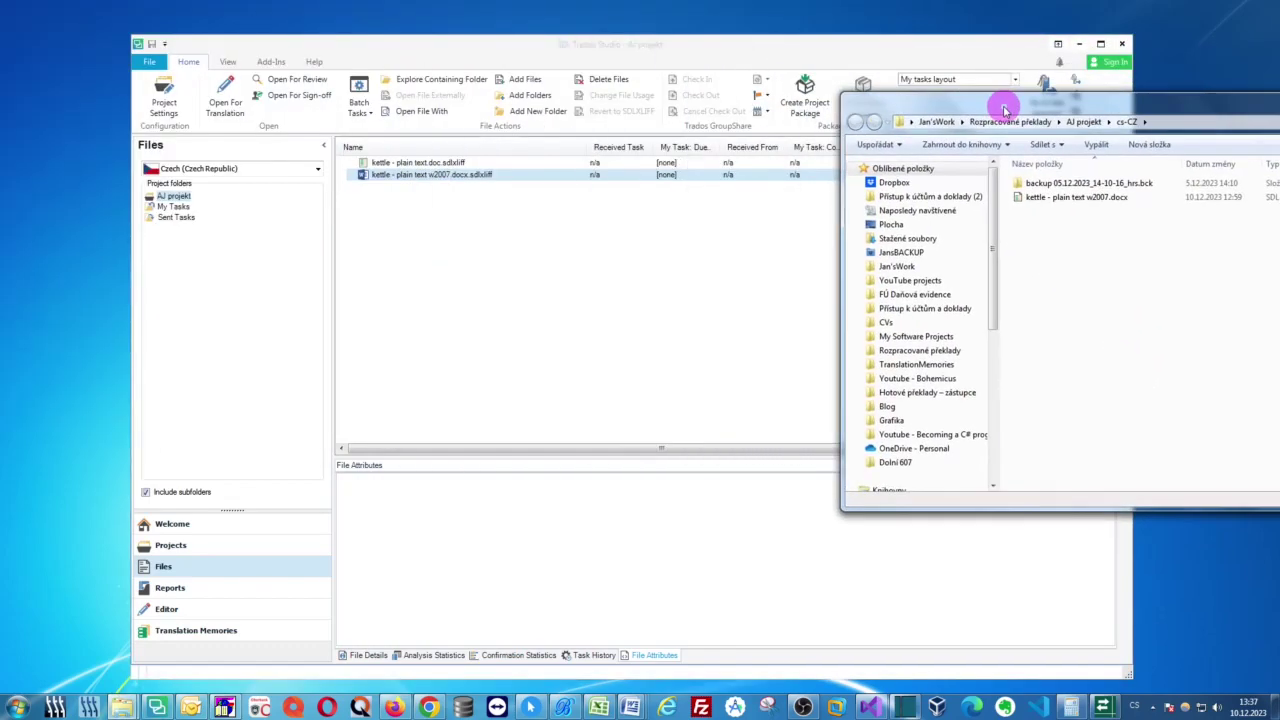
{"action": "left_click", "coordinate": [1066, 200]}
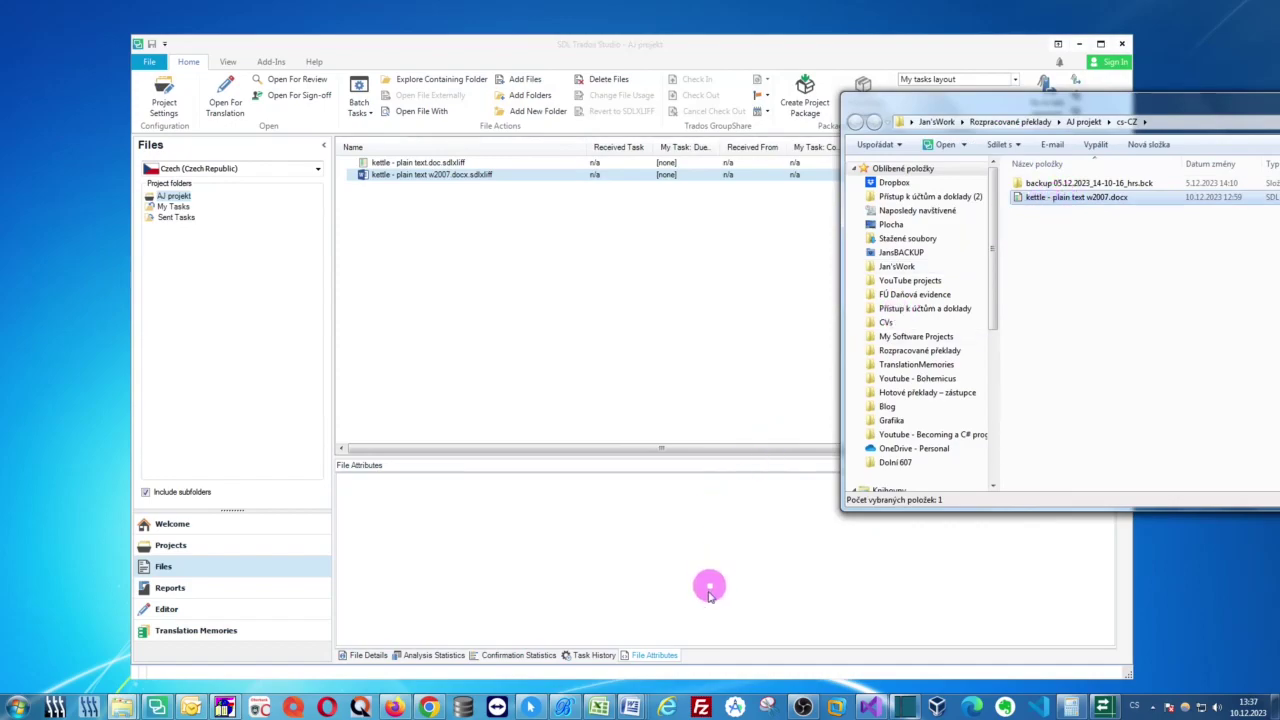
Step: Switch to Bohemicus and load the kettle w2007 file from the cs-CZ folder into the XLIFF Pretranslate / Remove ATs file list
{"action": "left_click", "coordinate": [565, 708]}
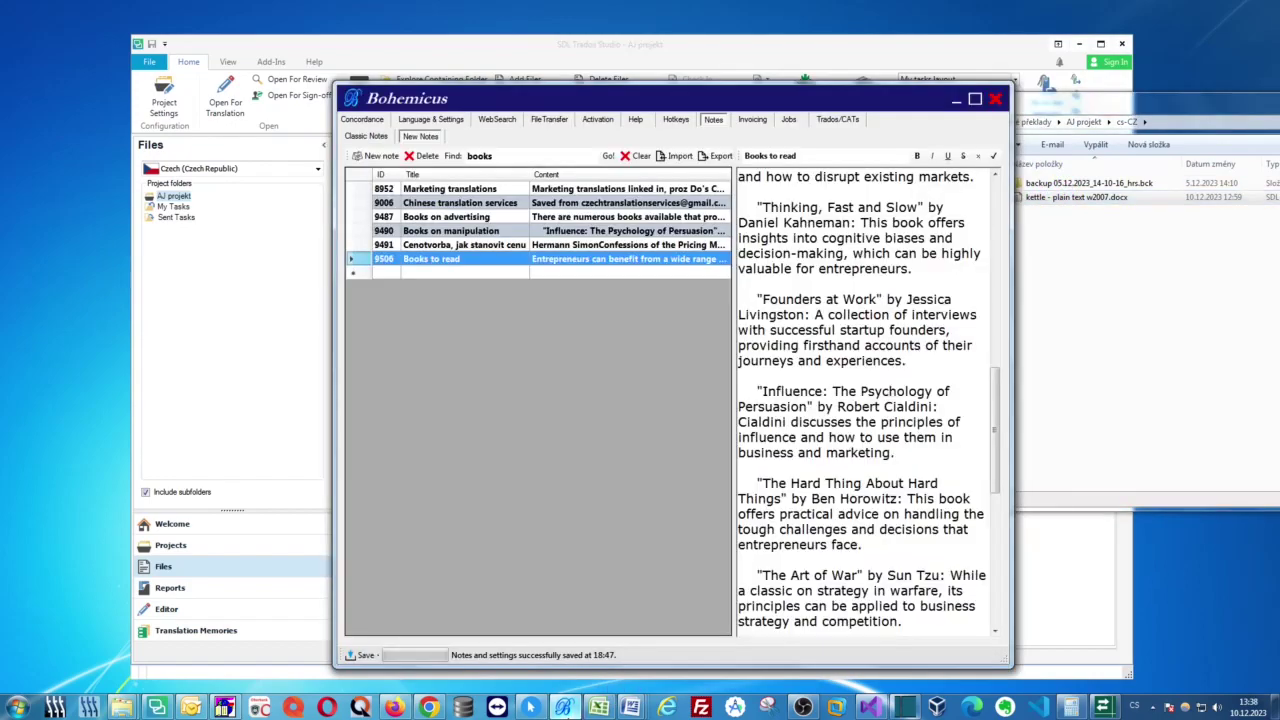
{"action": "left_click", "coordinate": [837, 119]}
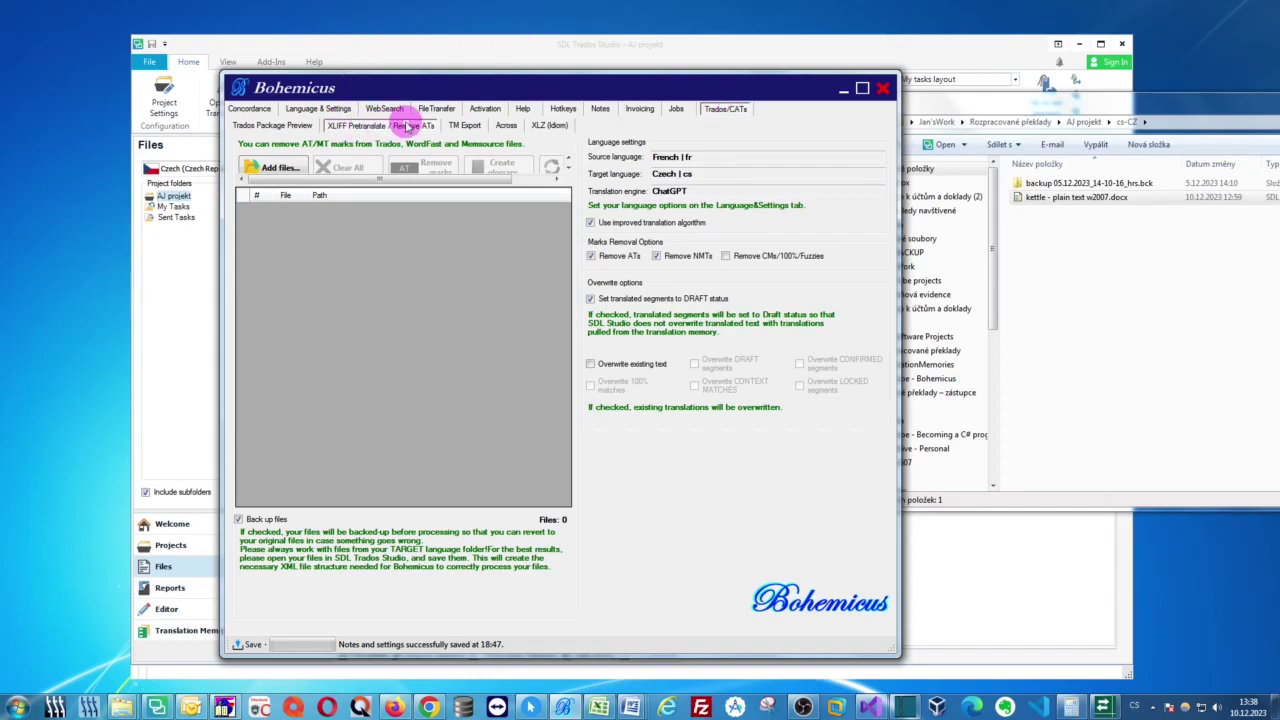
{"action": "left_click", "coordinate": [1008, 110]}
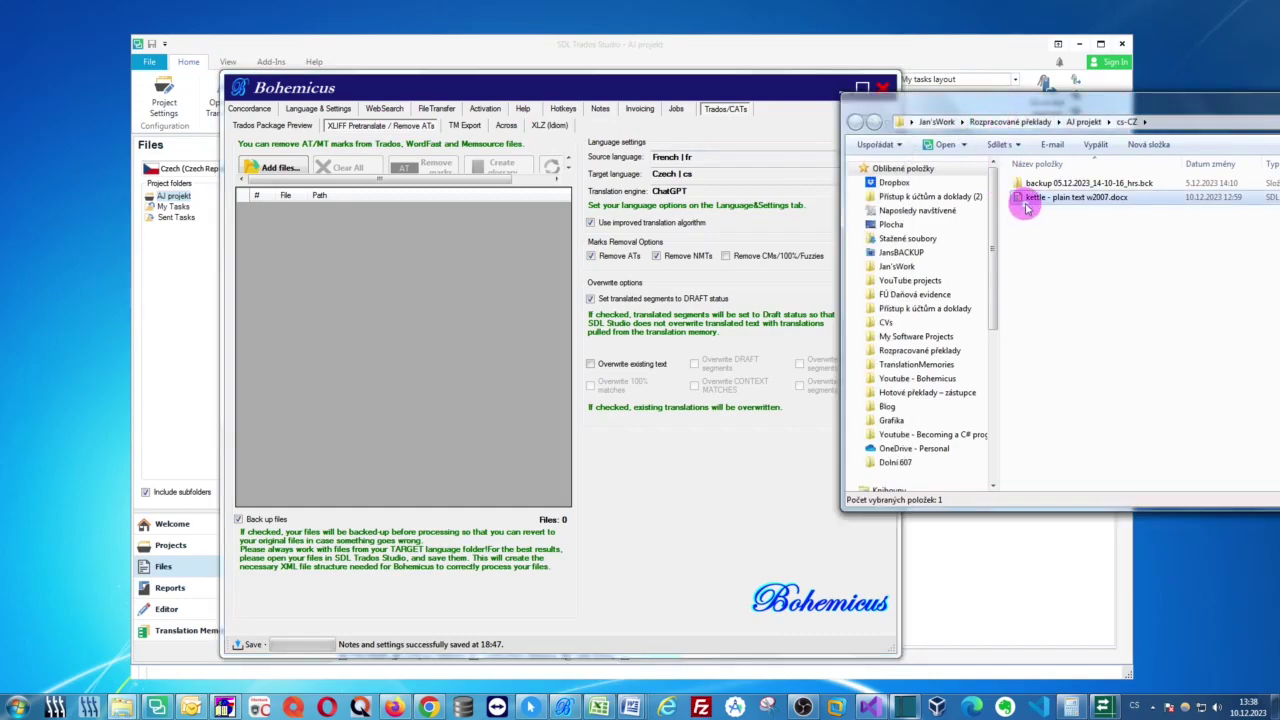
{"action": "left_click_drag", "start_coordinate": [1027, 199], "coordinate": [395, 249]}
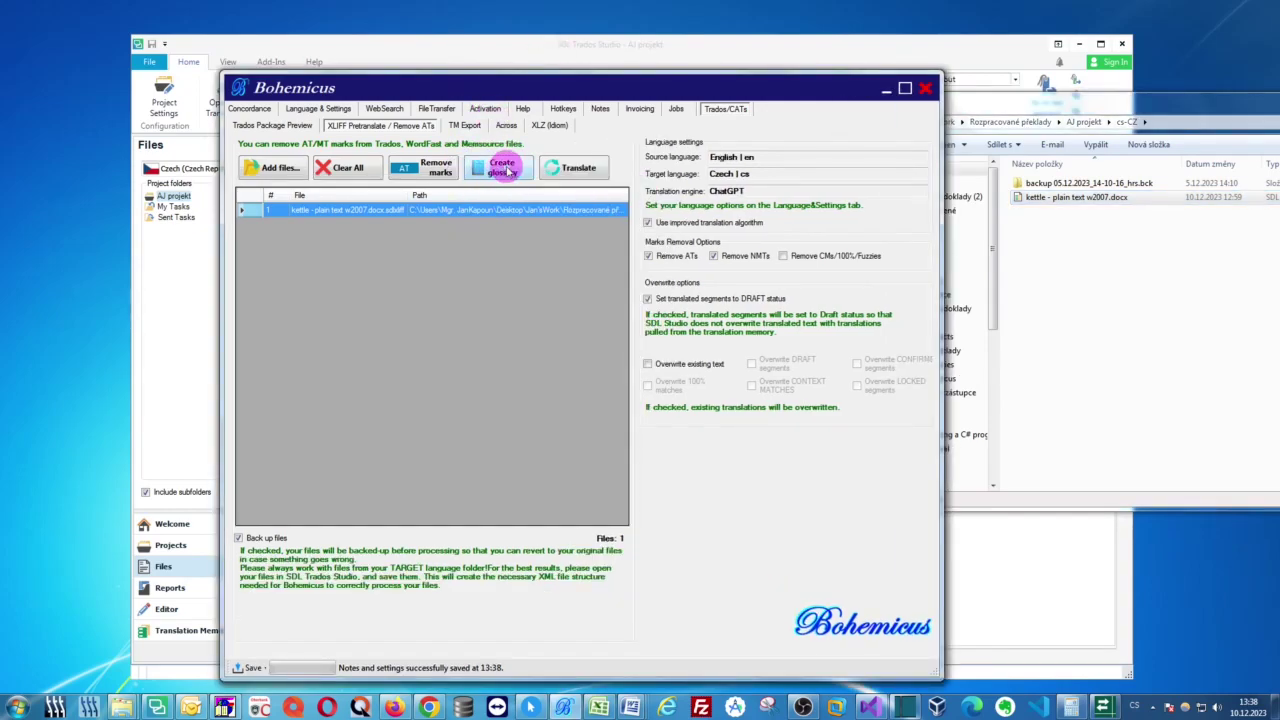
Step: Create a glossary from the loaded kettle file and look through its output
{"action": "left_click", "coordinate": [503, 168]}
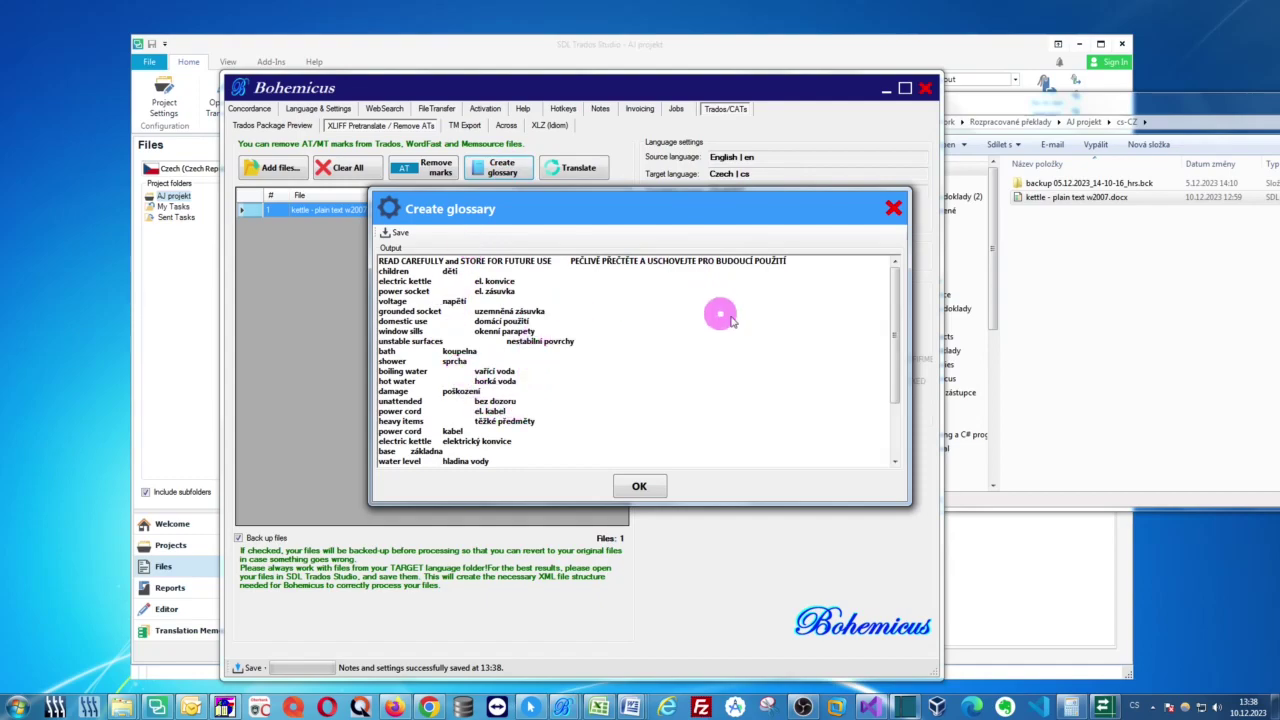
{"action": "mouse_move", "coordinate": [893, 311]}
{"action": "left_mouse_down"}
{"action": "mouse_move", "coordinate": [889, 374]}
{"action": "mouse_move", "coordinate": [898, 298]}
{"action": "left_mouse_up"}
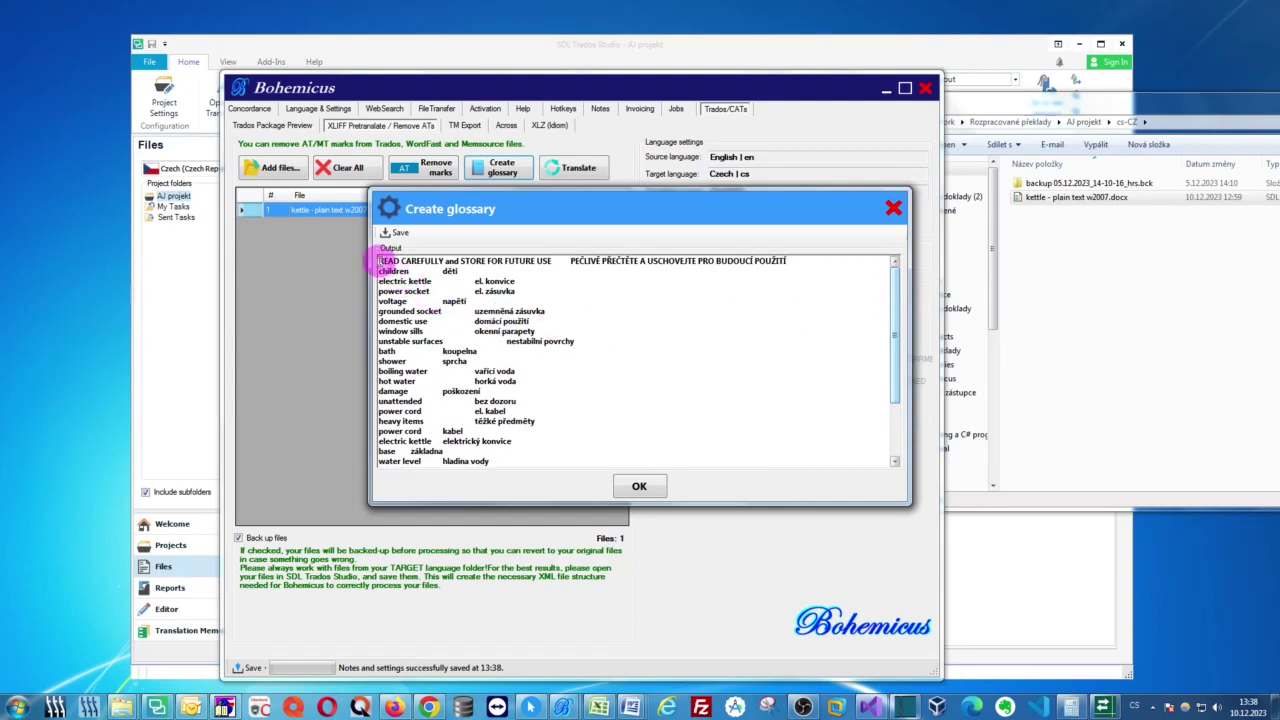
Step: Copy the entire glossary output and paste it into the blank Excel worksheet starting at cell A1
{"action": "left_click_drag", "start_coordinate": [380, 259], "coordinate": [513, 497]}
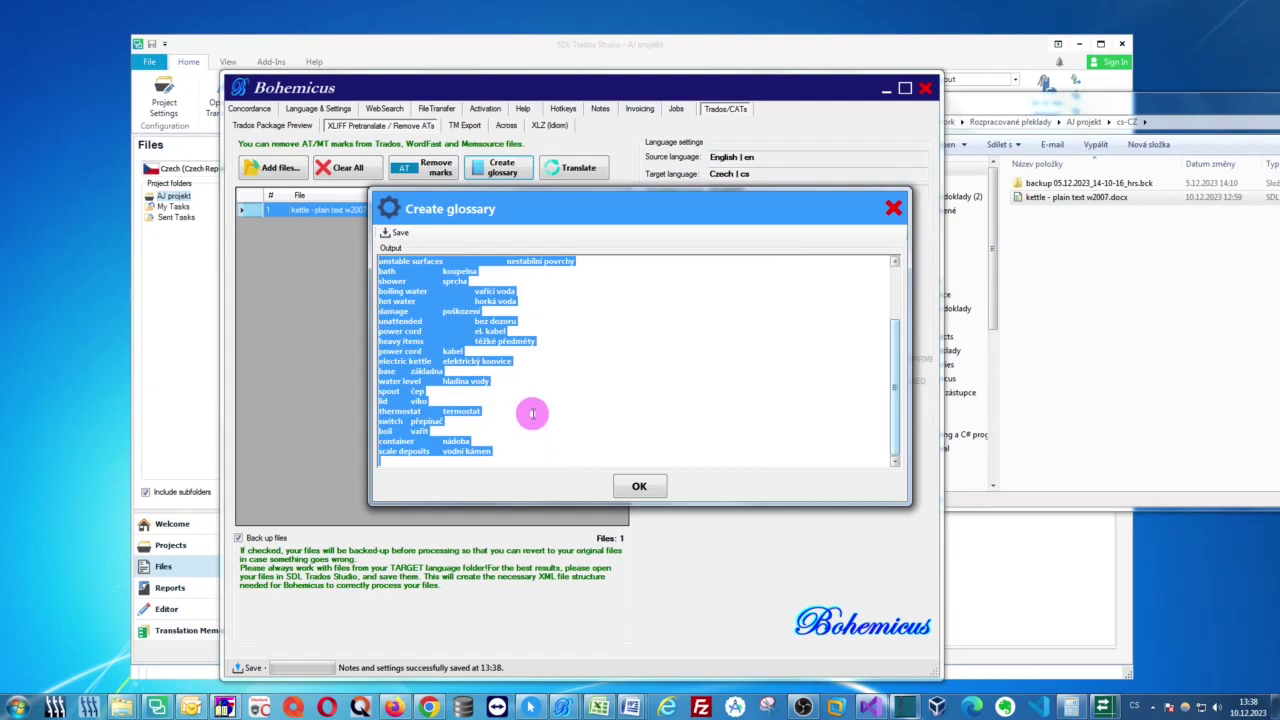
{"action": "left_click", "coordinate": [599, 706]}
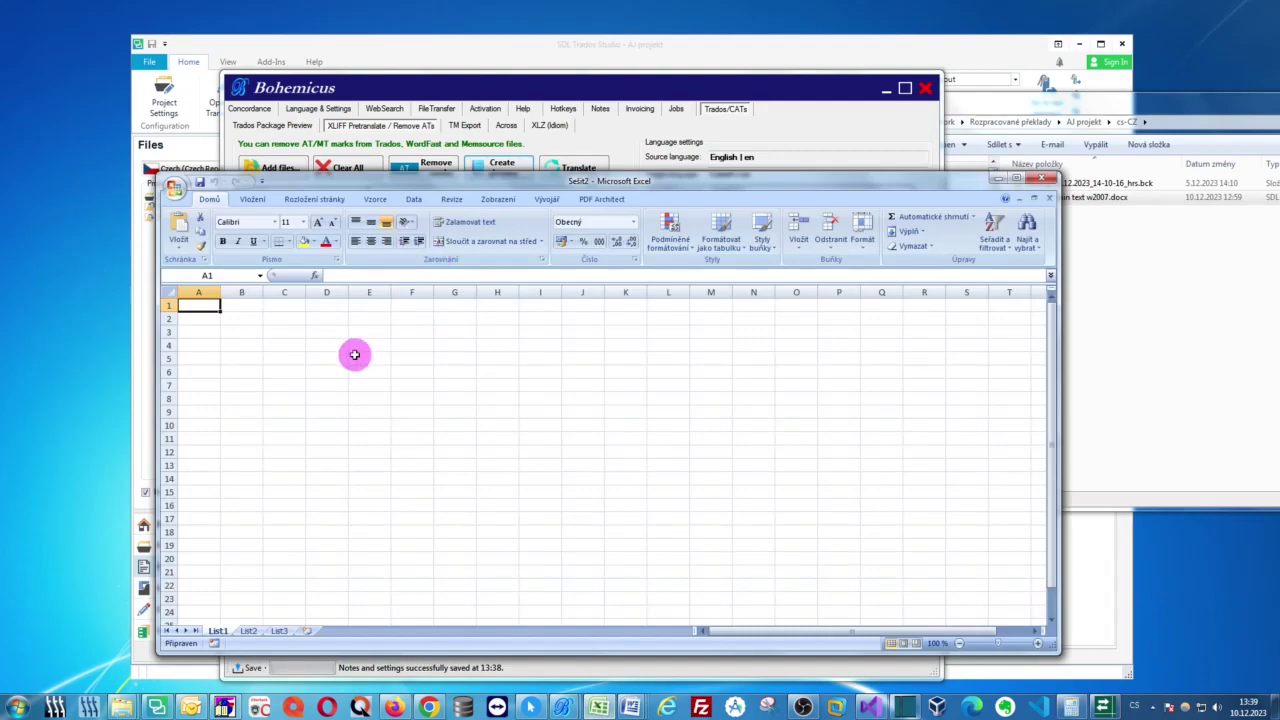
{"action": "key", "text": "ctrl+v"}
{"action": "left_click", "coordinate": [354, 346]}
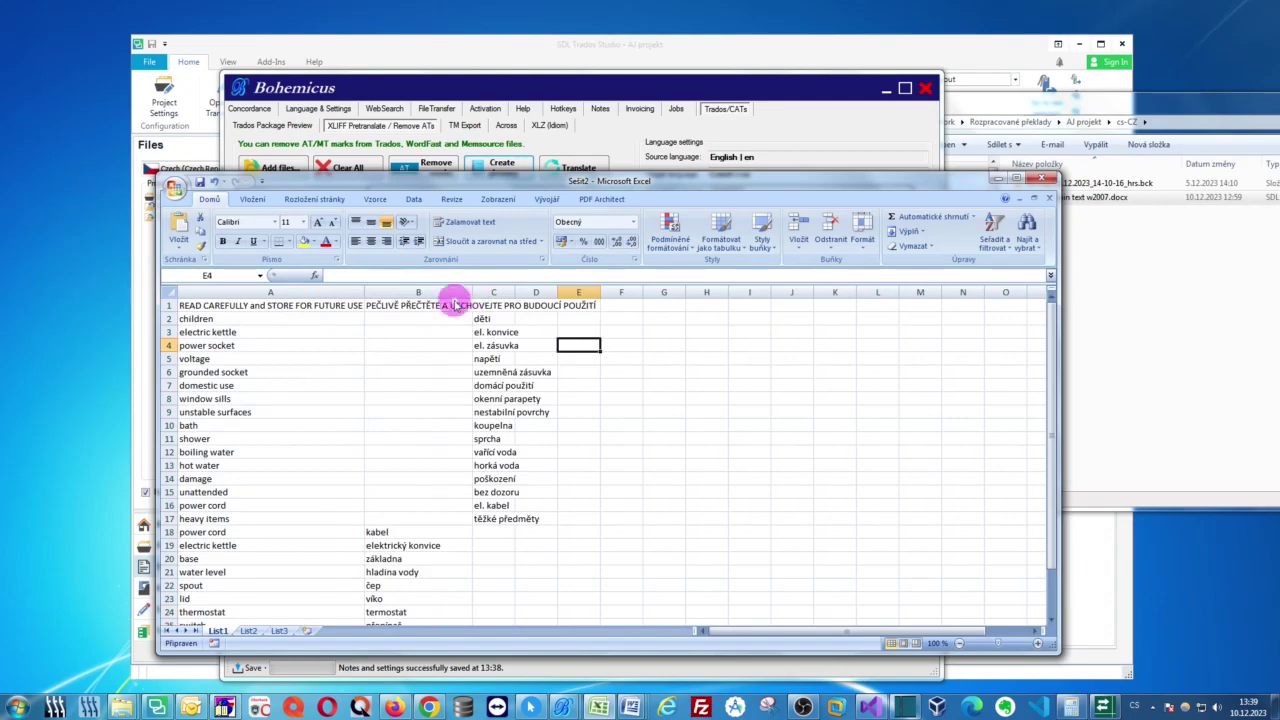
Step: Move the misaligned Czech terms from C2:C17 into B2:B17 and check the rest of the list
{"action": "left_click", "coordinate": [385, 303]}
{"action": "left_click", "coordinate": [485, 318]}
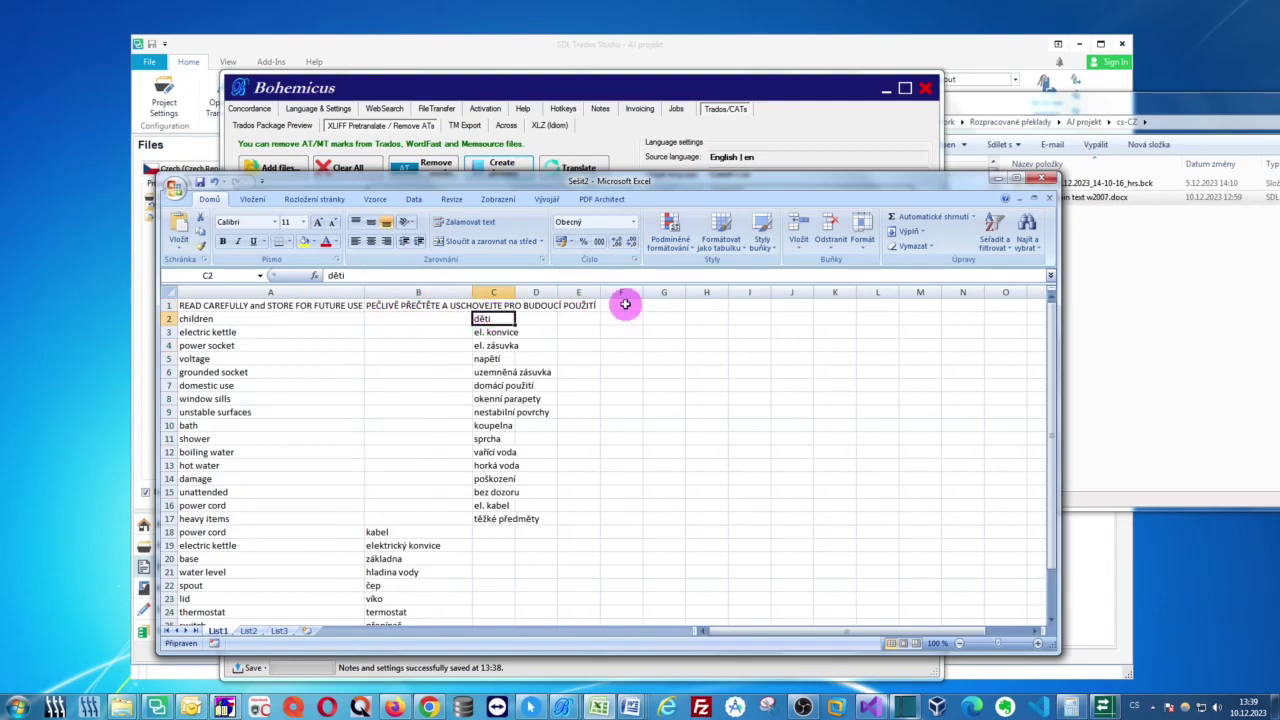
{"action": "key", "text": "shift+Down"}
{"action": "key", "text": "shift+Down"}
{"action": "key", "text": "shift+Down"}
{"action": "key", "text": "shift+Down"}
{"action": "key", "text": "shift+Down"}
{"action": "key", "text": "shift+Down"}
{"action": "key", "text": "shift+Down"}
{"action": "key", "text": "shift+Down"}
{"action": "key", "text": "shift+Down"}
{"action": "key", "text": "shift+Down"}
{"action": "key", "text": "shift+Down"}
{"action": "key", "text": "shift+Down"}
{"action": "key", "text": "shift+Down"}
{"action": "key", "text": "shift+Down"}
{"action": "key", "text": "shift+Down"}
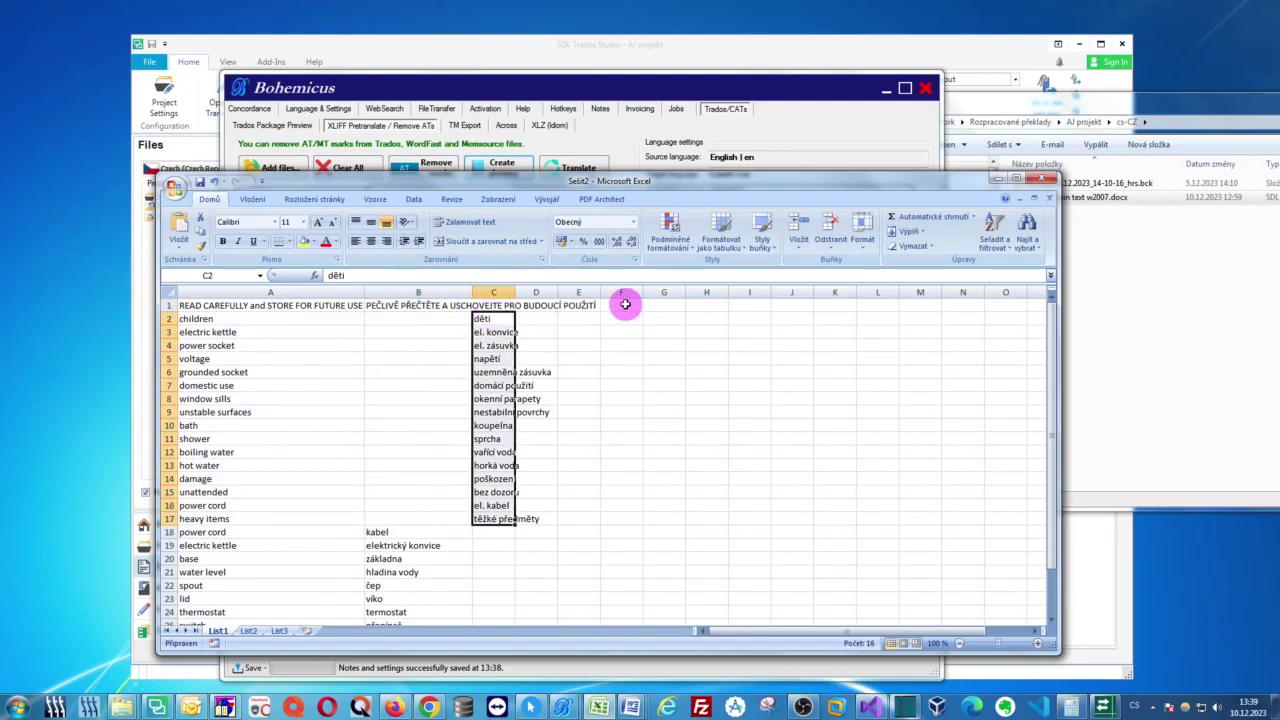
{"action": "key", "text": "ctrl+x"}
{"action": "left_click", "coordinate": [391, 318]}
{"action": "key", "text": "ctrl+v"}
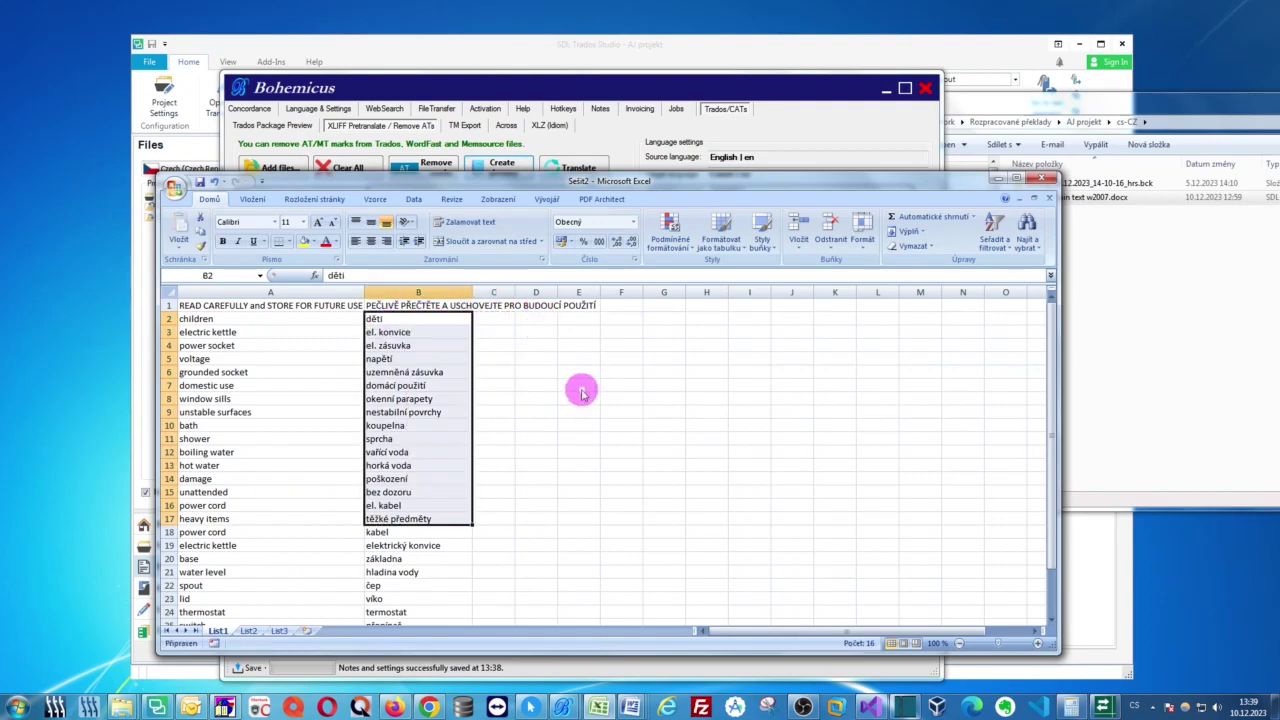
{"action": "scroll", "coordinate": [575, 400], "scroll_direction": "down", "scroll_amount": 5}
{"action": "scroll", "coordinate": [560, 420], "scroll_direction": "up", "scroll_amount": 5}
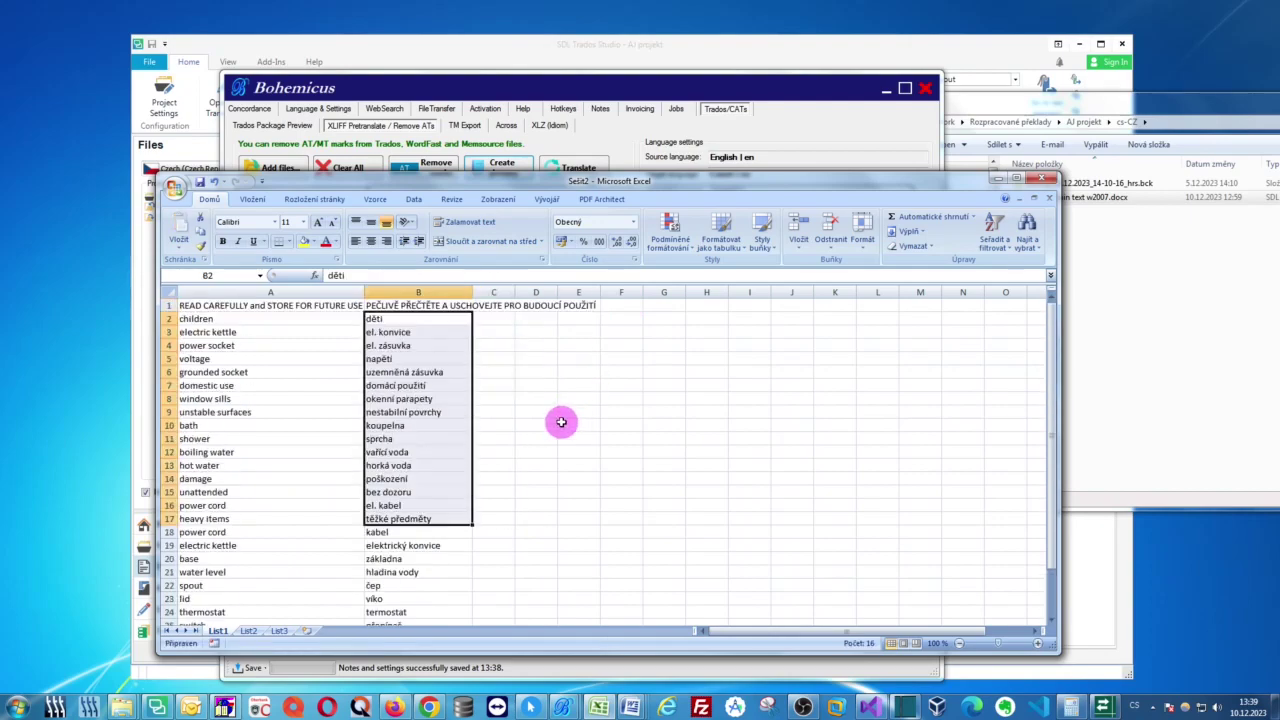
{"action": "left_click", "coordinate": [460, 305]}
{"action": "key", "text": "Left"}
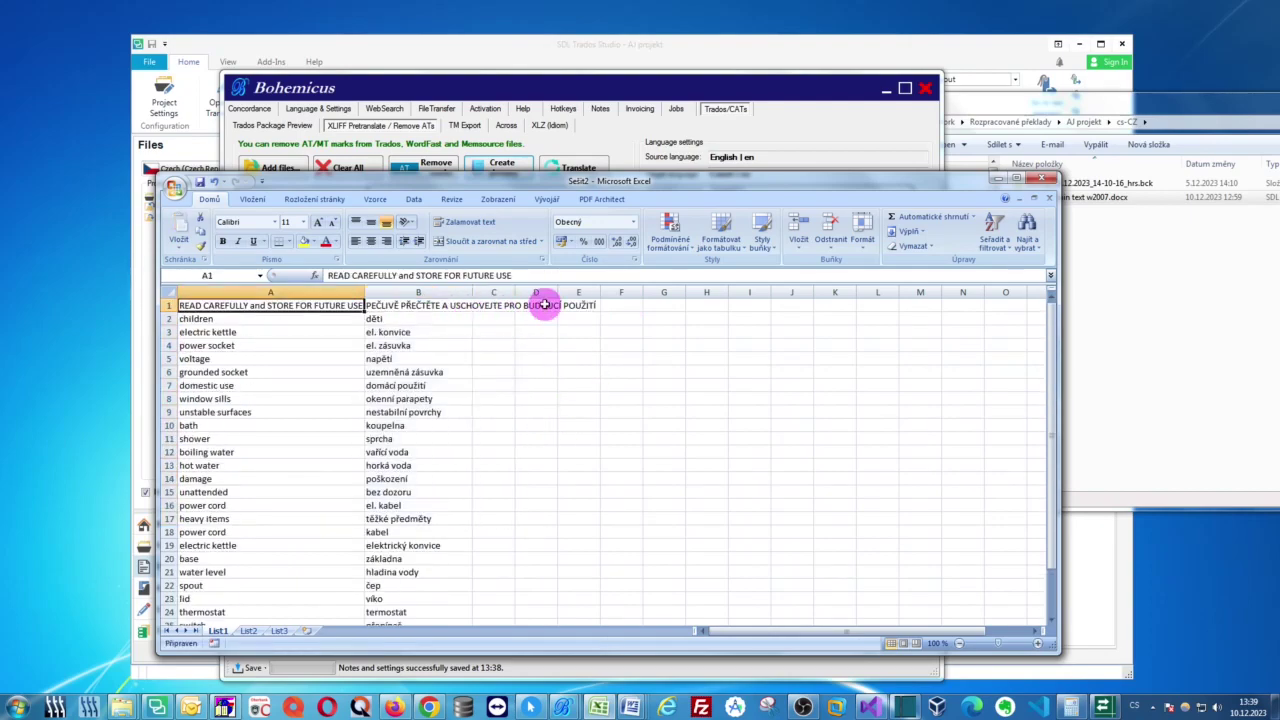
{"action": "key", "text": "shift+Down"}
{"action": "key", "text": "shift+Right"}
{"action": "key", "text": "shift+Down"}
{"action": "key", "text": "shift+Down"}
{"action": "key", "text": "shift+Down"}
{"action": "key", "text": "shift+Down"}
{"action": "key", "text": "shift+Down"}
{"action": "key", "text": "shift+Down"}
{"action": "key", "text": "shift+Down"}
{"action": "key", "text": "shift+Down"}
{"action": "key", "text": "shift+Down"}
{"action": "key", "text": "shift+Down"}
{"action": "key", "text": "shift+Down"}
{"action": "key", "text": "shift+Down"}
{"action": "key", "text": "shift+Down"}
{"action": "key", "text": "shift+Down"}
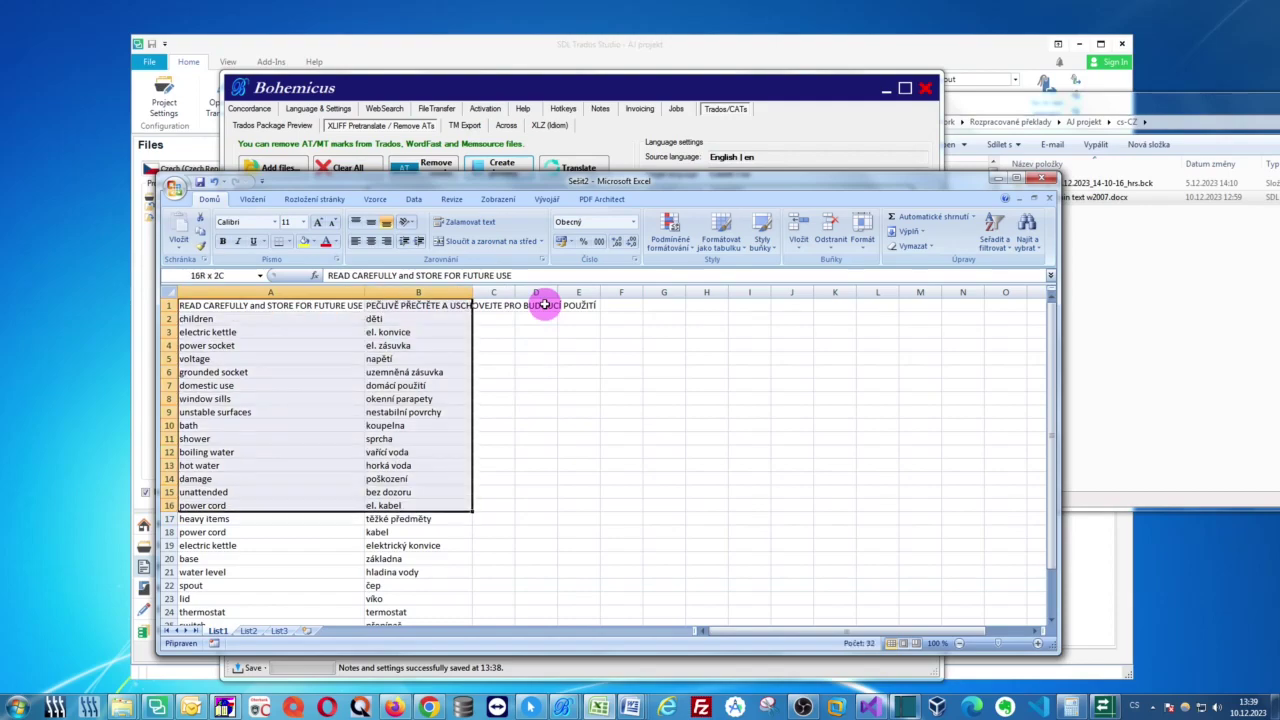
{"action": "key", "text": "shift+Down"}
{"action": "key", "text": "shift+Down"}
{"action": "key", "text": "shift+Down"}
{"action": "key", "text": "shift+Down"}
{"action": "key", "text": "shift+Down"}
{"action": "key", "text": "shift+Down"}
{"action": "key", "text": "shift+Down"}
{"action": "key", "text": "shift+Down"}
{"action": "key", "text": "shift+Down"}
{"action": "key", "text": "shift+Down"}
{"action": "key", "text": "shift+Down"}
{"action": "key", "text": "shift+Down"}
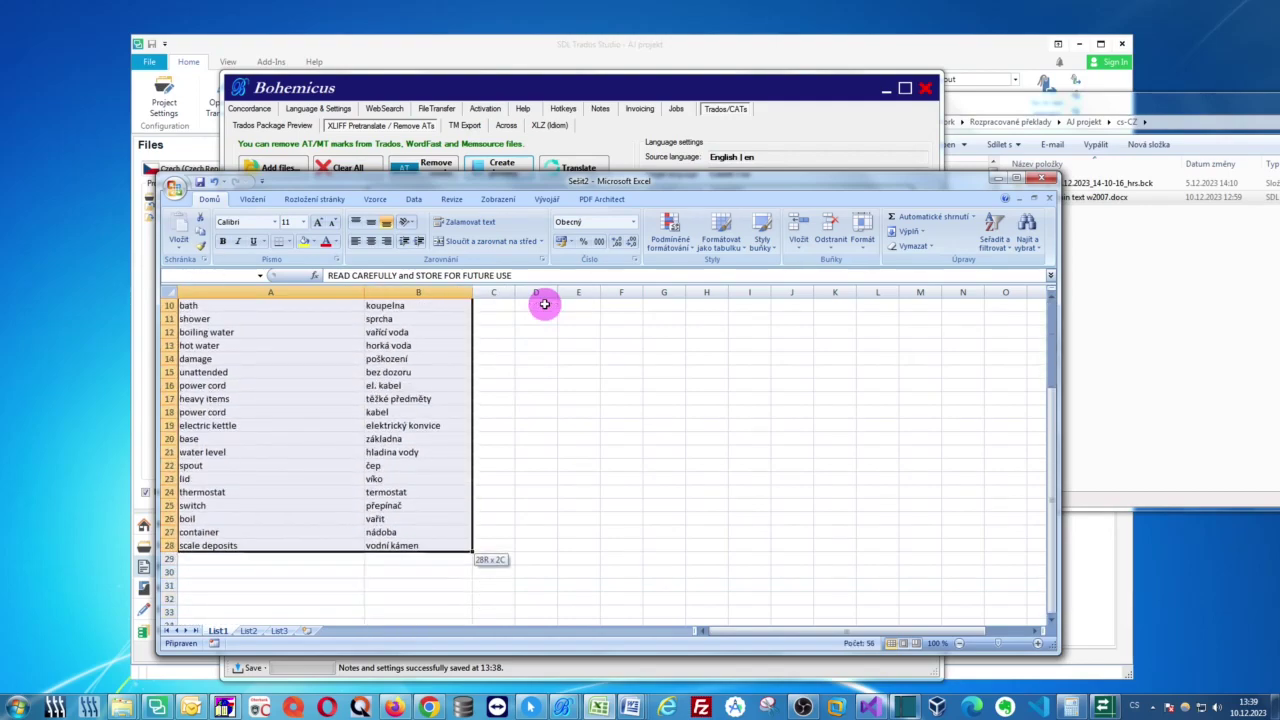
{"action": "key", "text": "ctrl+c"}
{"action": "scroll", "coordinate": [544, 304], "scroll_direction": "up", "scroll_amount": 3}
{"action": "left_click", "coordinate": [204, 319]}
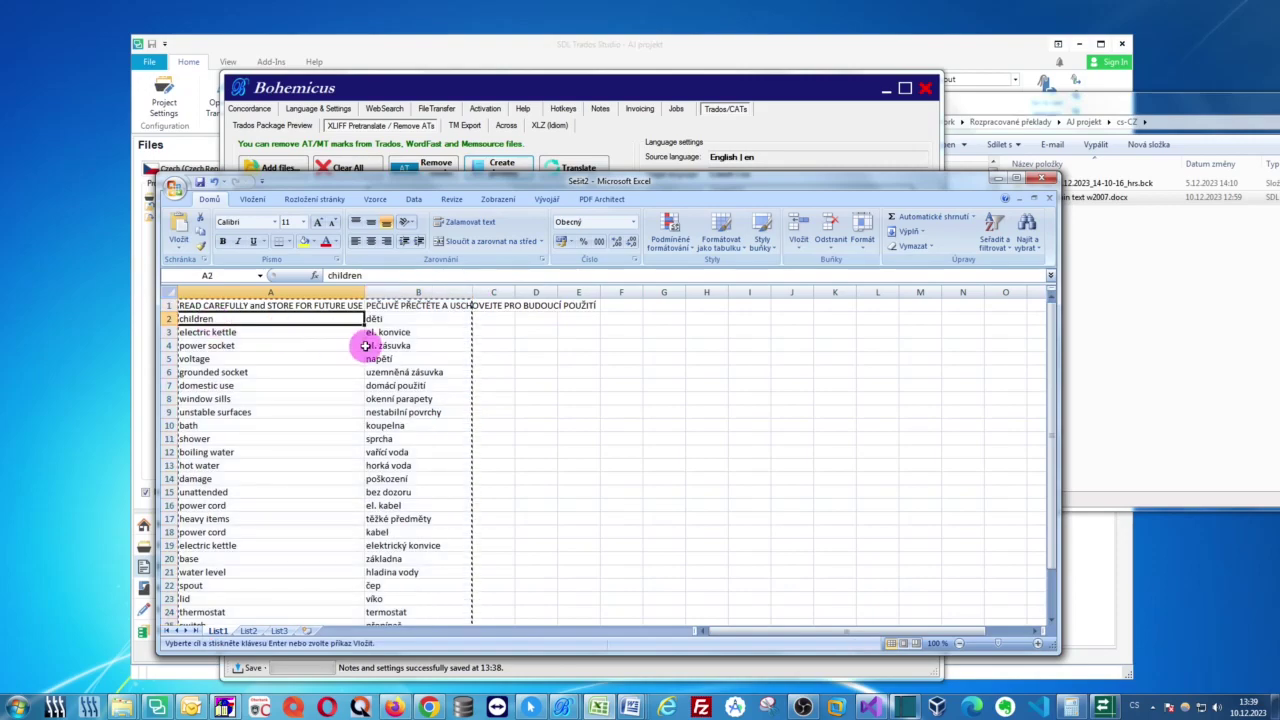
{"action": "key", "text": "Escape"}
Step: Insert a row above the glossary terms and enter the column headers English in A1 and Czech in B1
{"action": "left_click", "coordinate": [243, 304]}
{"action": "key", "text": "ctrl+shift+plus"}
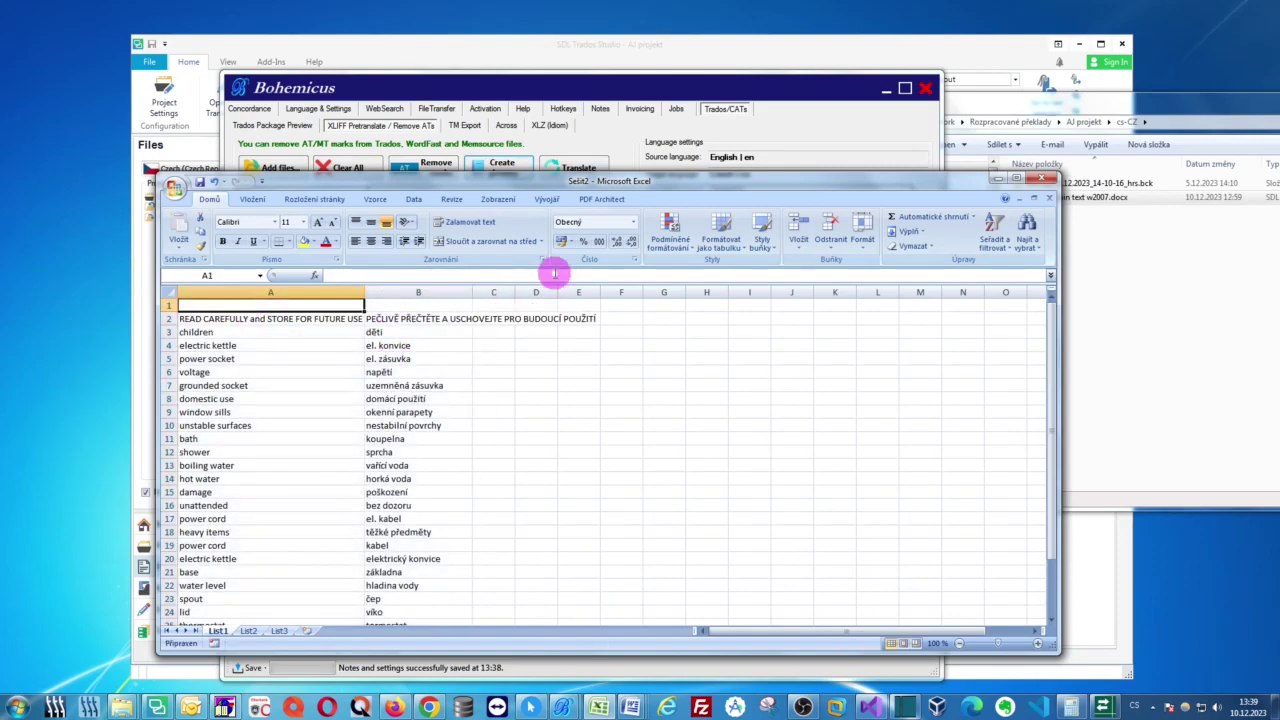
{"action": "type", "text": "Eng"}
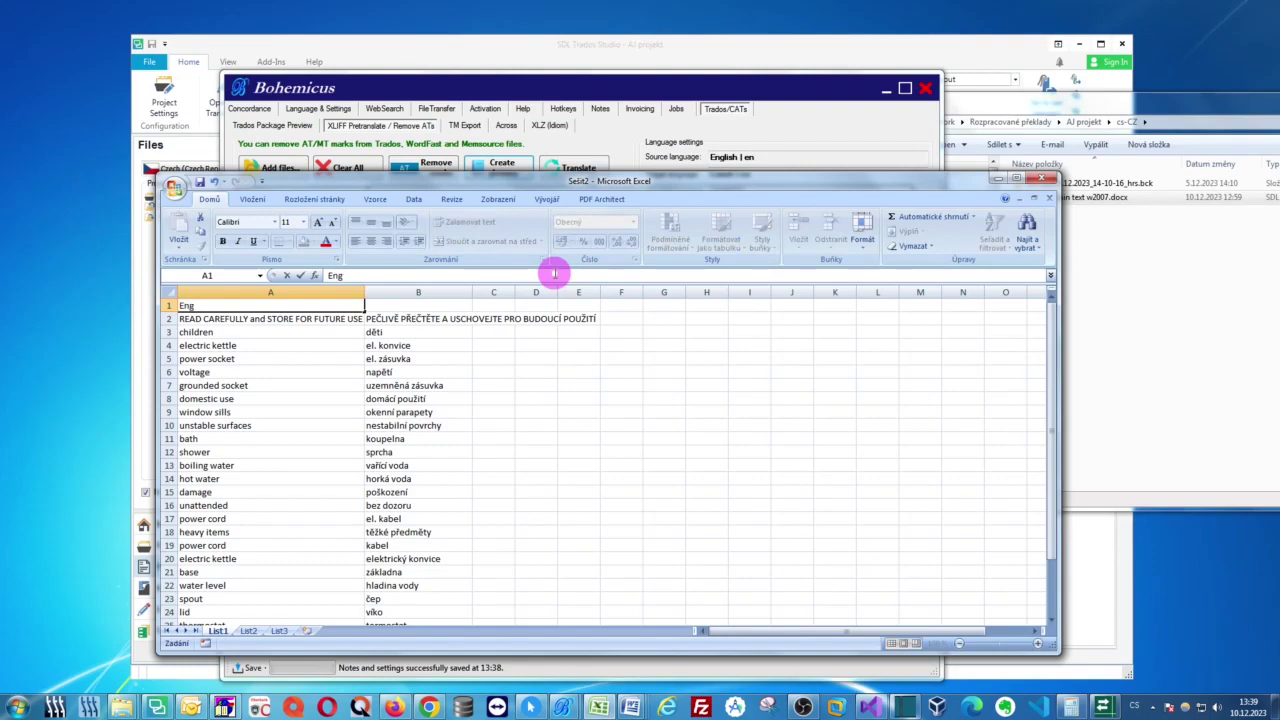
{"action": "type", "text": "lish"}
{"action": "key", "text": "Return"}
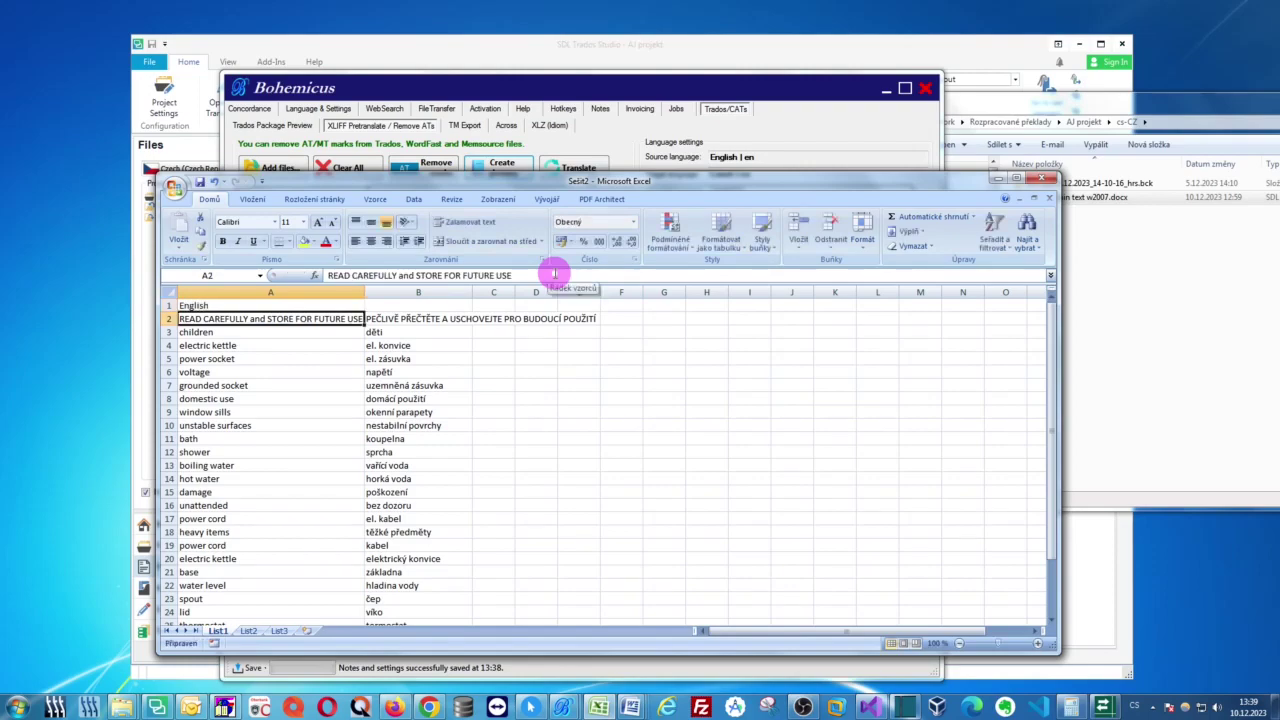
{"action": "left_click", "coordinate": [449, 303]}
{"action": "type", "text": "C"}
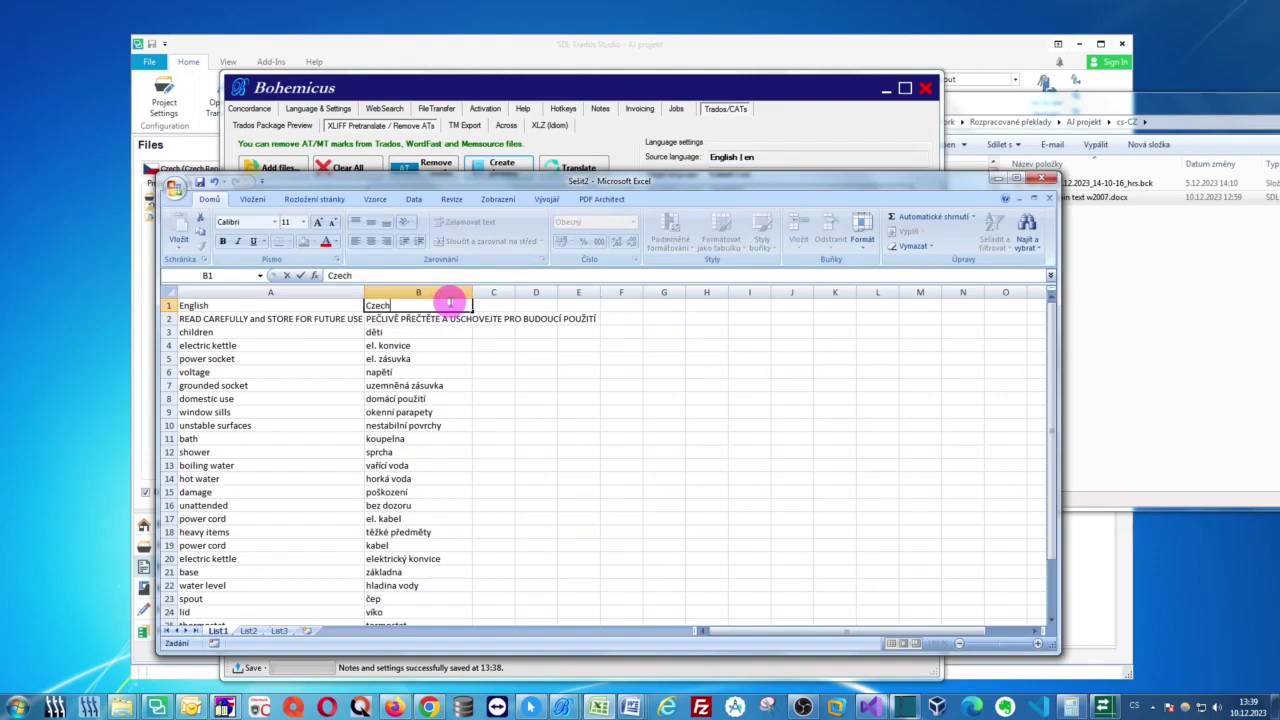
{"action": "type", "text": "zech"}
{"action": "key", "text": "Return"}
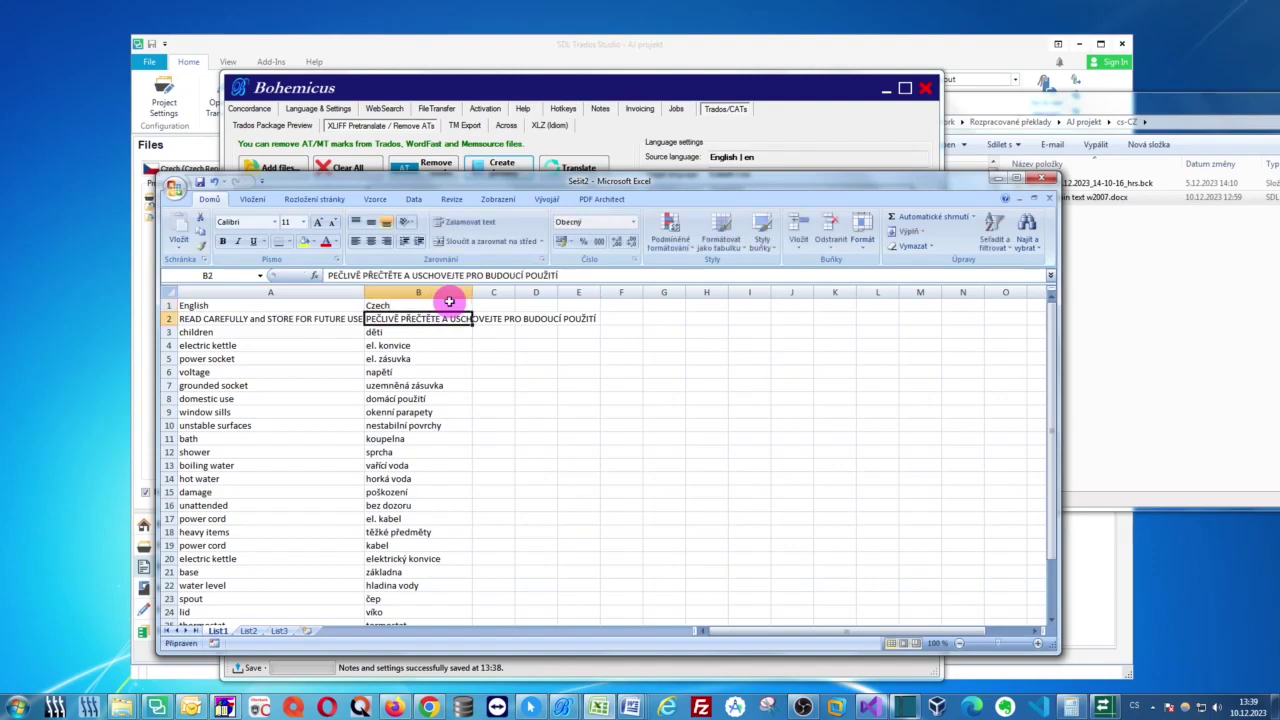
Step: Save the workbook as "glossary" in Excel 97-2003 format in the ChatGPT folder and minimize it
{"action": "left_click", "coordinate": [172, 187]}
{"action": "left_click", "coordinate": [211, 305]}
{"action": "type", "text": "glossary"}
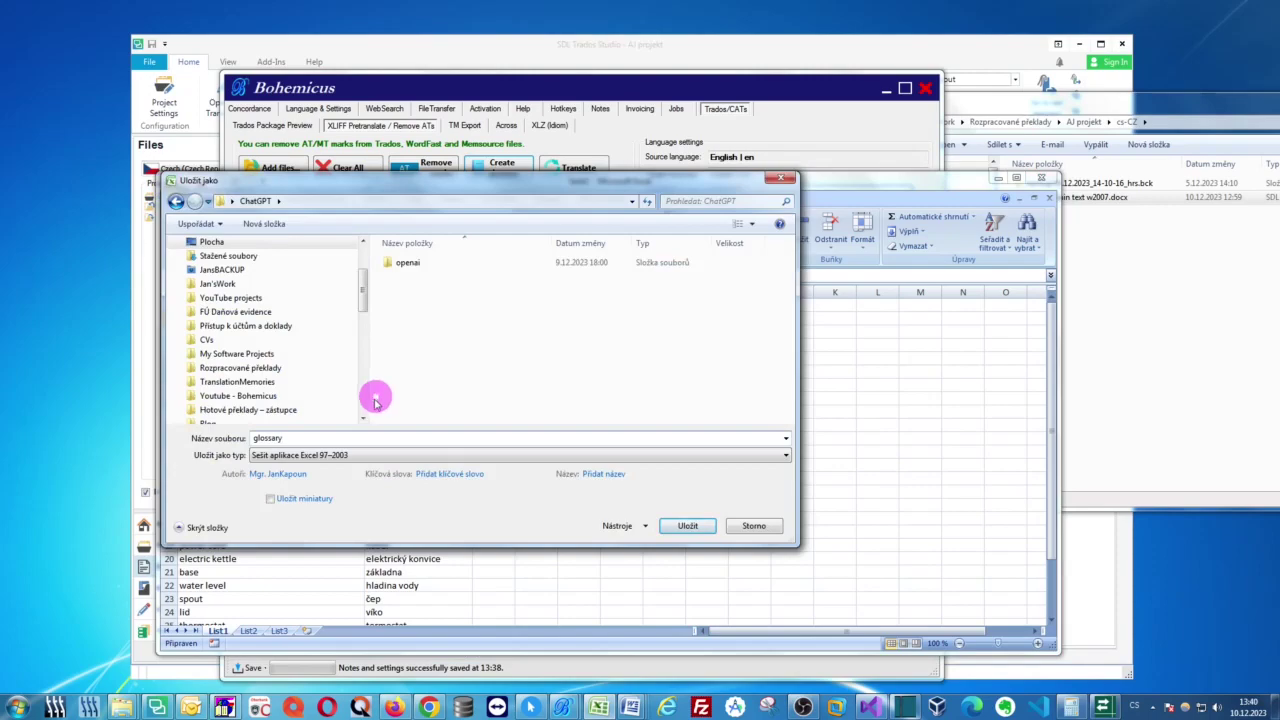
{"action": "left_click", "coordinate": [689, 528]}
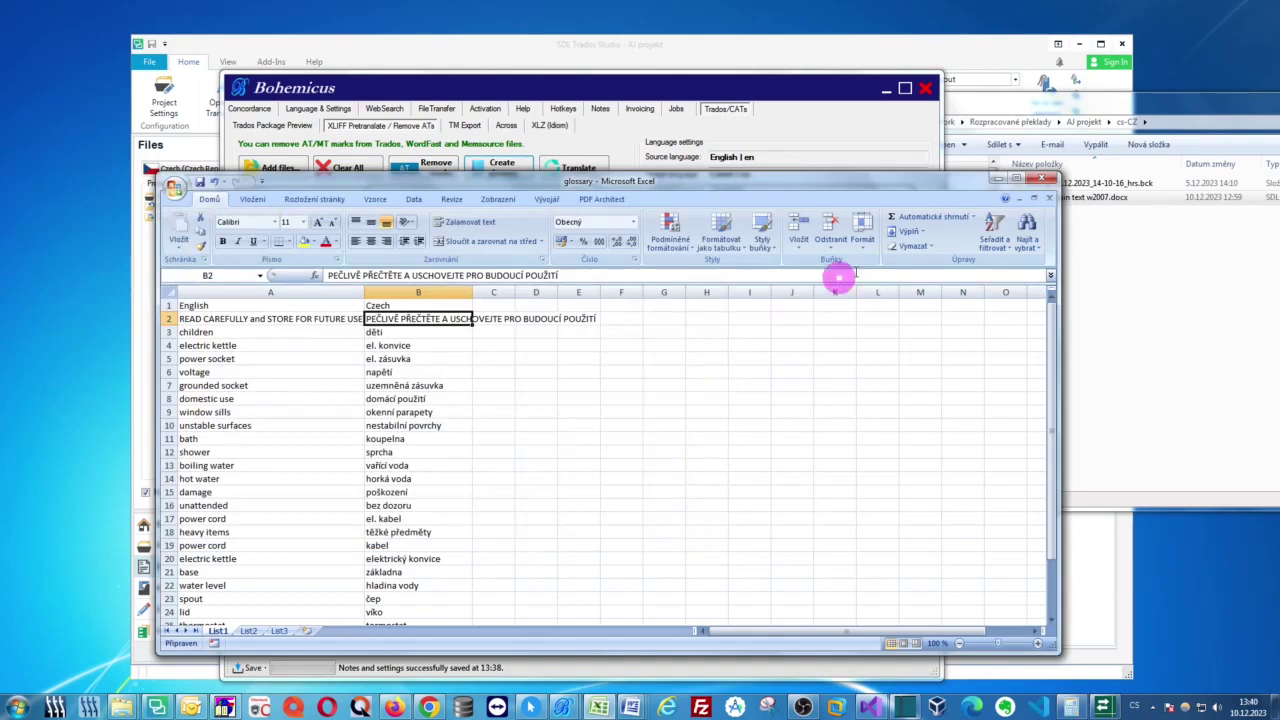
{"action": "left_click", "coordinate": [996, 178]}
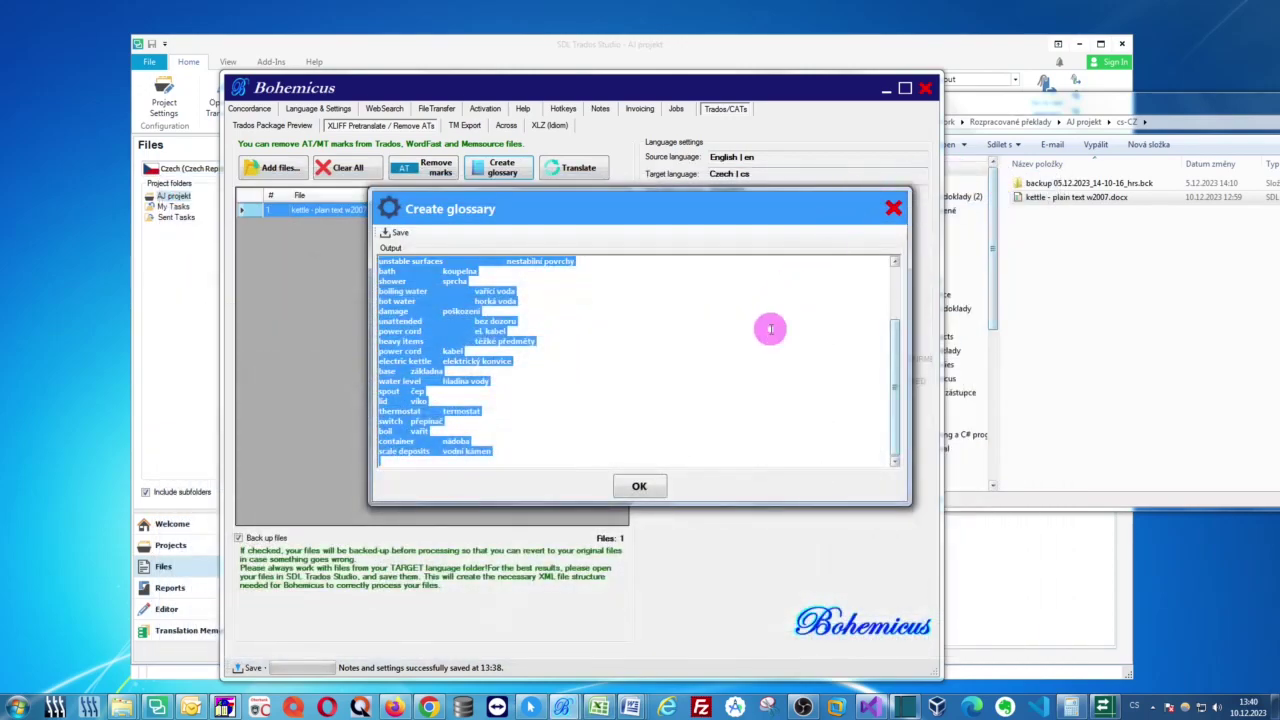
Step: Switch to Glossary Converter, convert the glossary workbook from the ChatGPT folder into a MultiTerm termbase, and move the converter aside
{"action": "left_click", "coordinate": [1104, 708]}
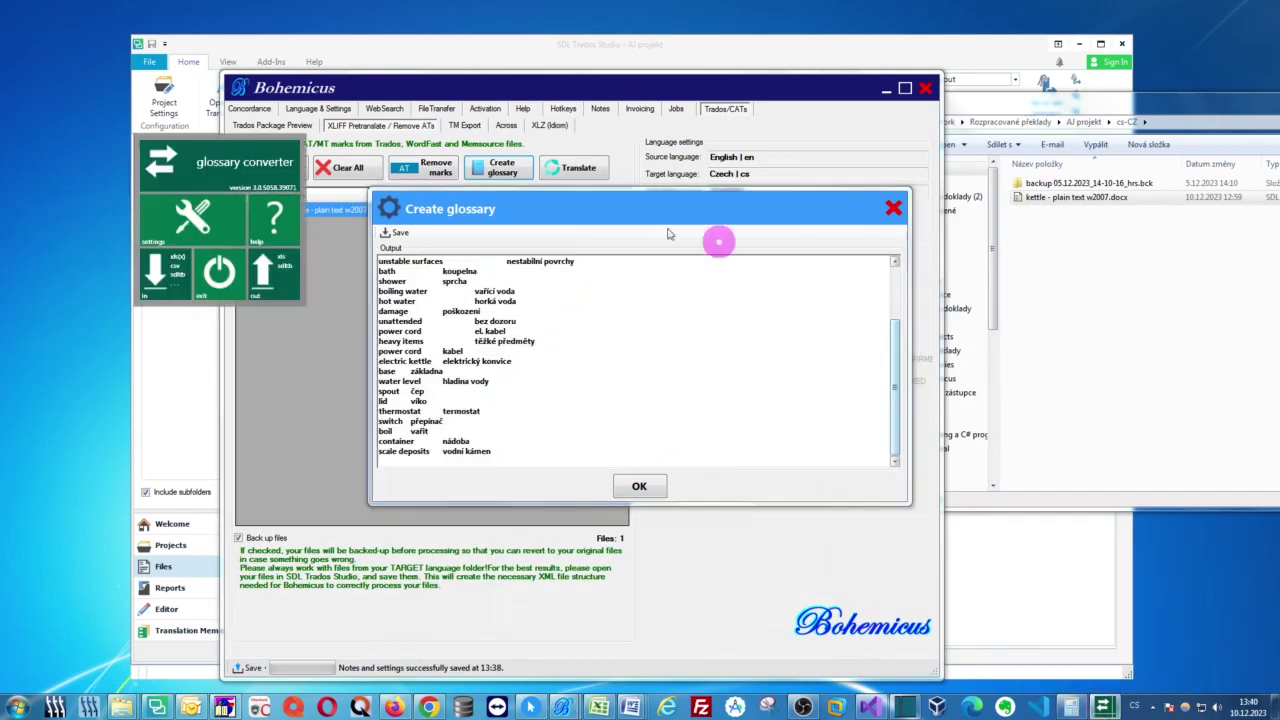
{"action": "left_click_drag", "start_coordinate": [220, 156], "coordinate": [393, 261]}
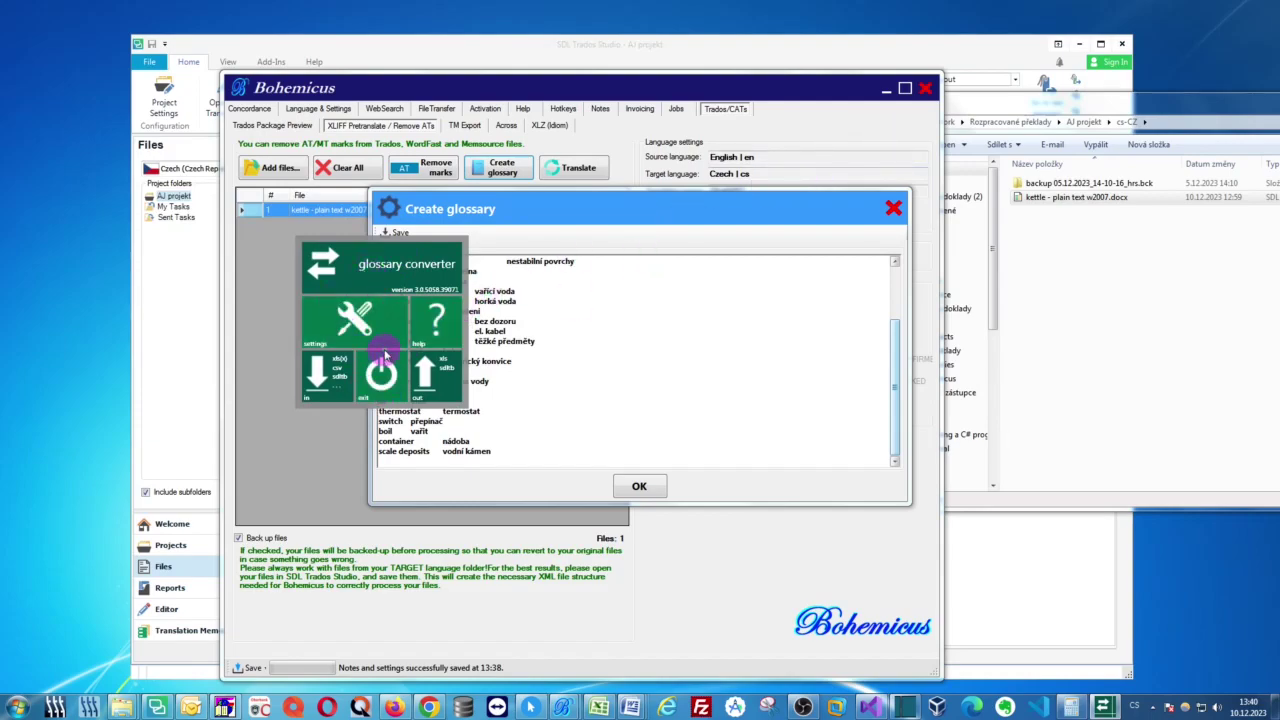
{"action": "left_click", "coordinate": [968, 103]}
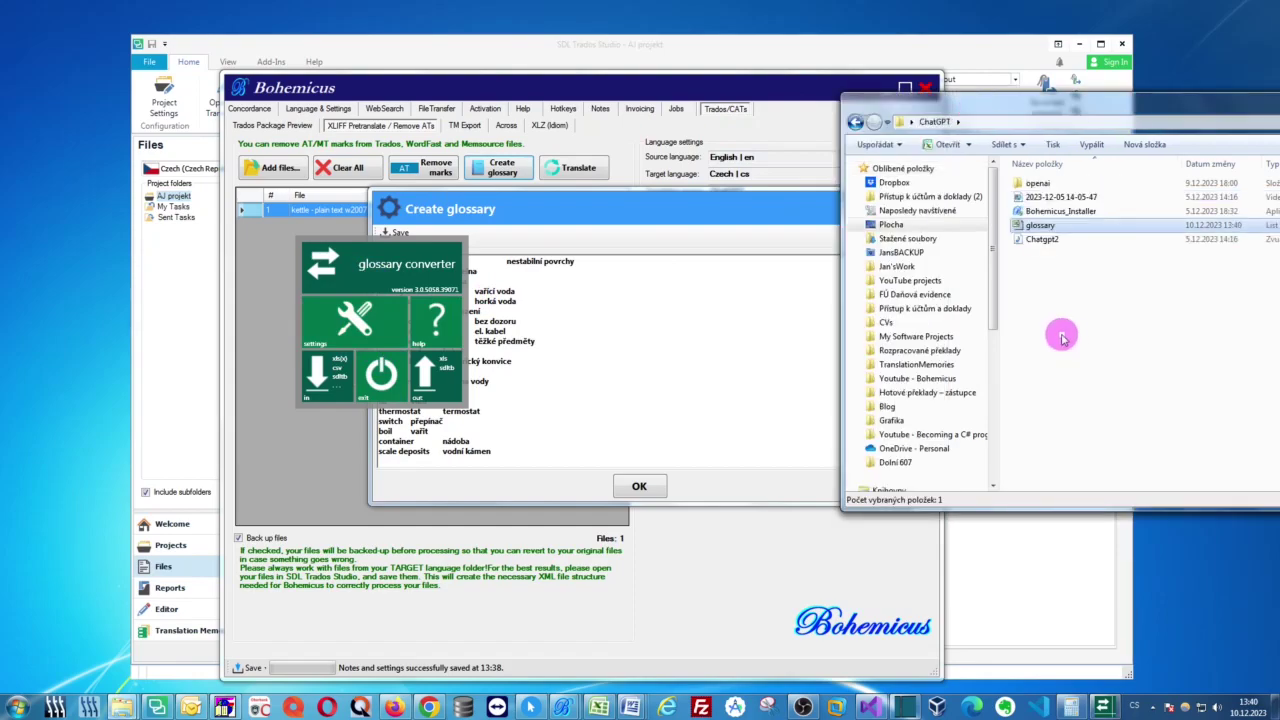
{"action": "left_click_drag", "start_coordinate": [1028, 225], "coordinate": [385, 320]}
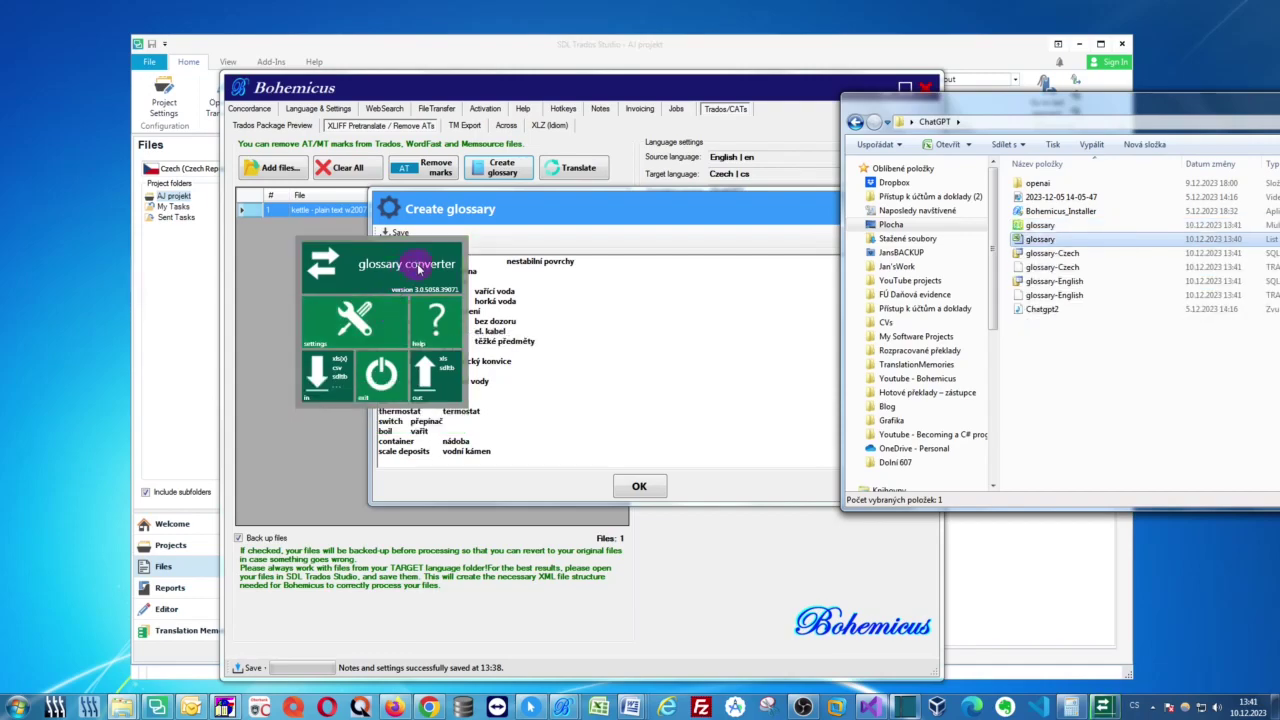
{"action": "left_click", "coordinate": [258, 215]}
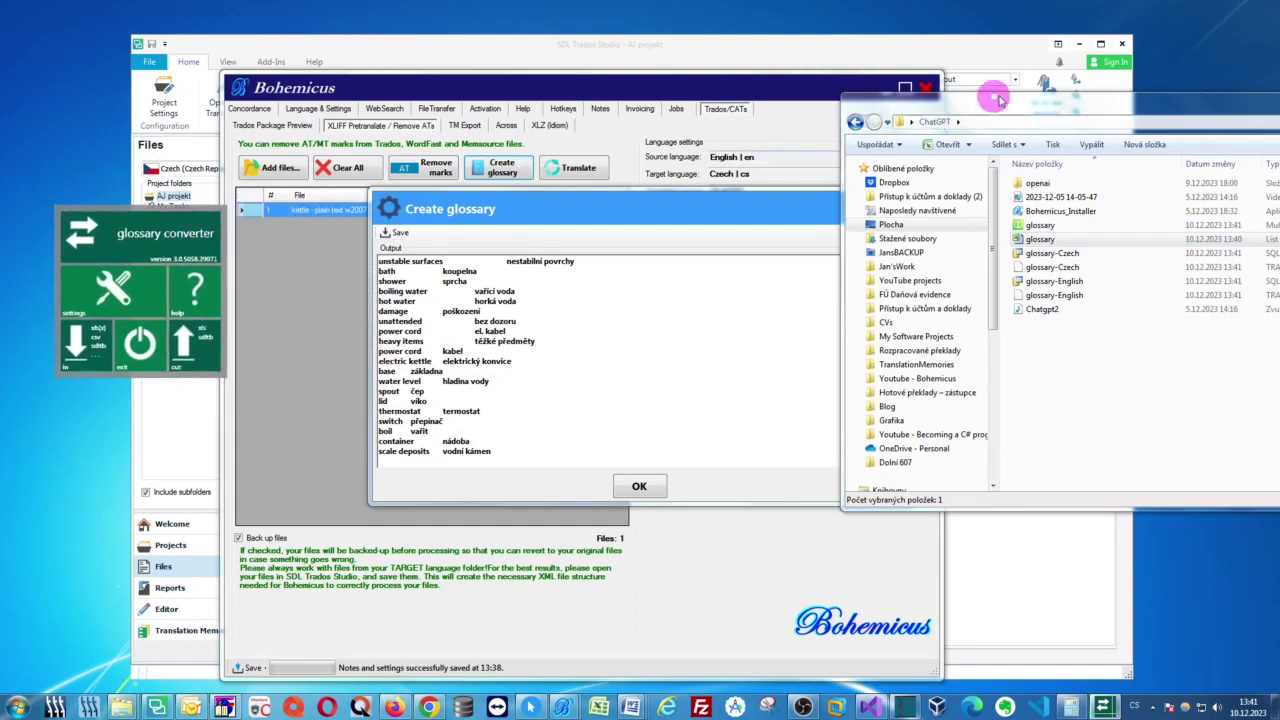
Step: Select the converted glossary termbase in the ChatGPT folder and switch back to SDL Trados Studio
{"action": "left_click_drag", "start_coordinate": [1000, 95], "coordinate": [818, 109]}
{"action": "left_click", "coordinate": [860, 241]}
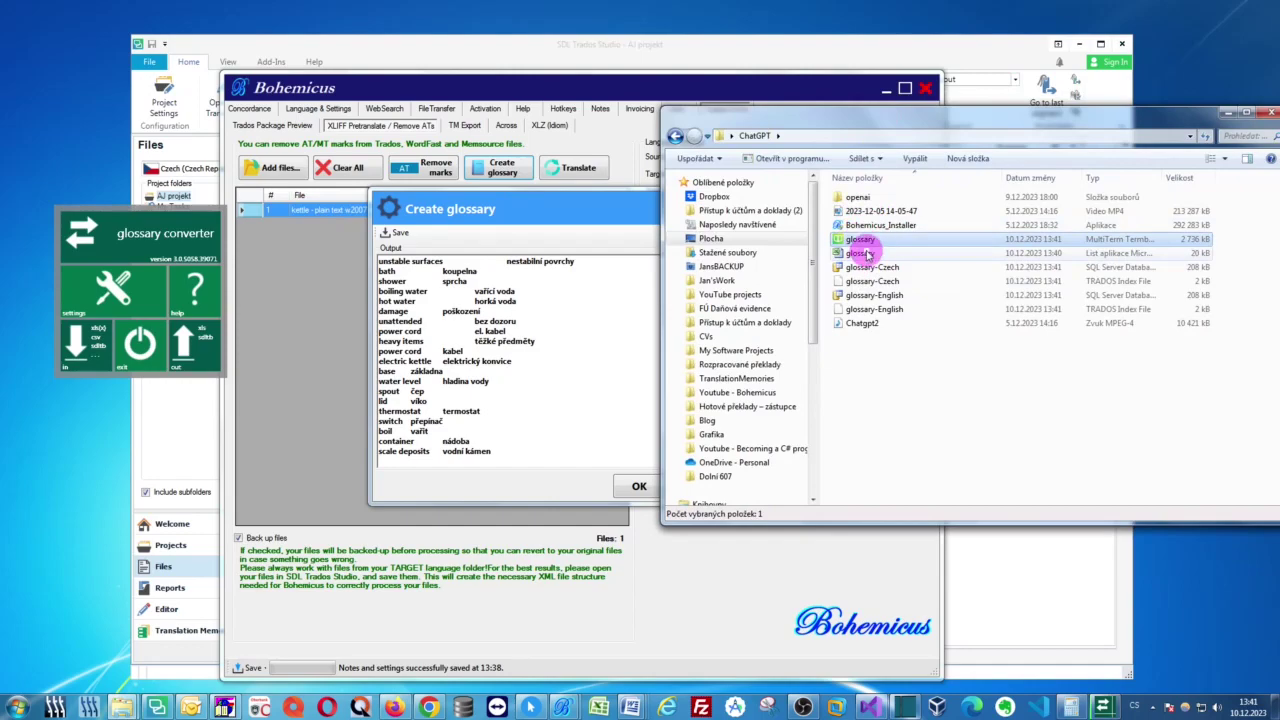
{"action": "left_click", "coordinate": [646, 42]}
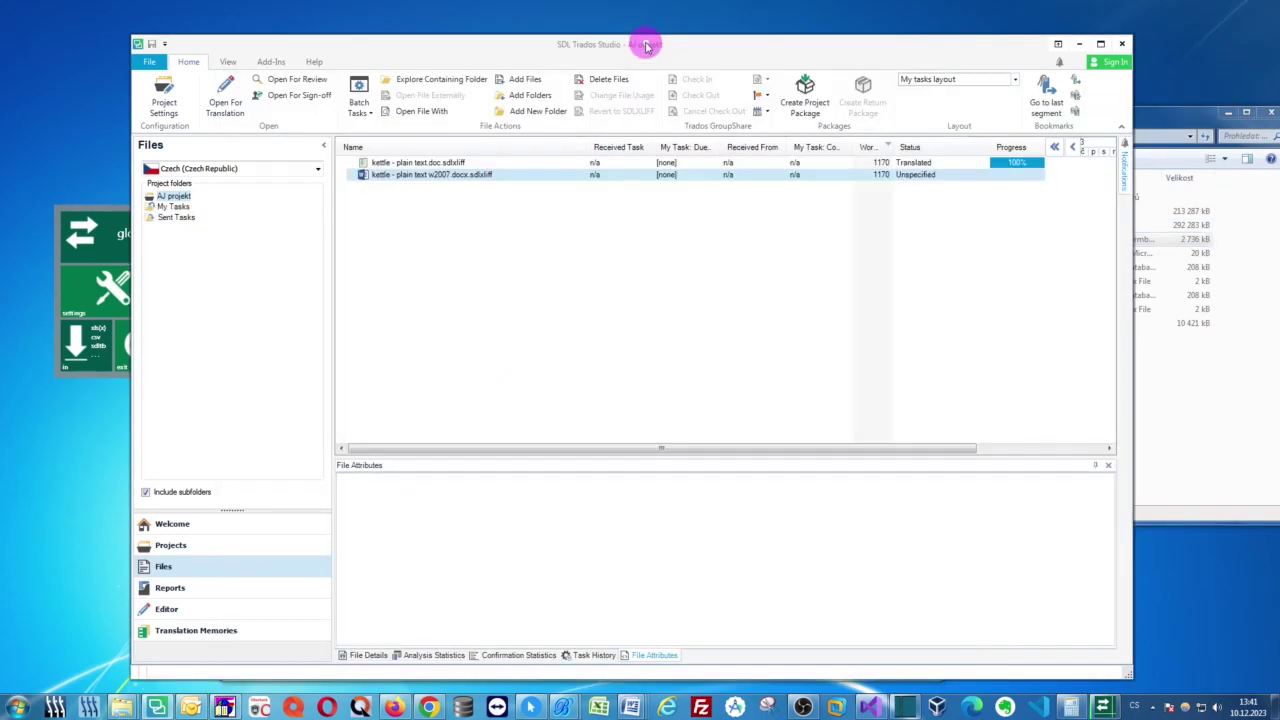
Step: Open kettle - plain text w2007.docx.sdlxliff for translation and add the file-based glossary termbase from the ChatGPT folder to the project
{"action": "double_click", "coordinate": [466, 174]}
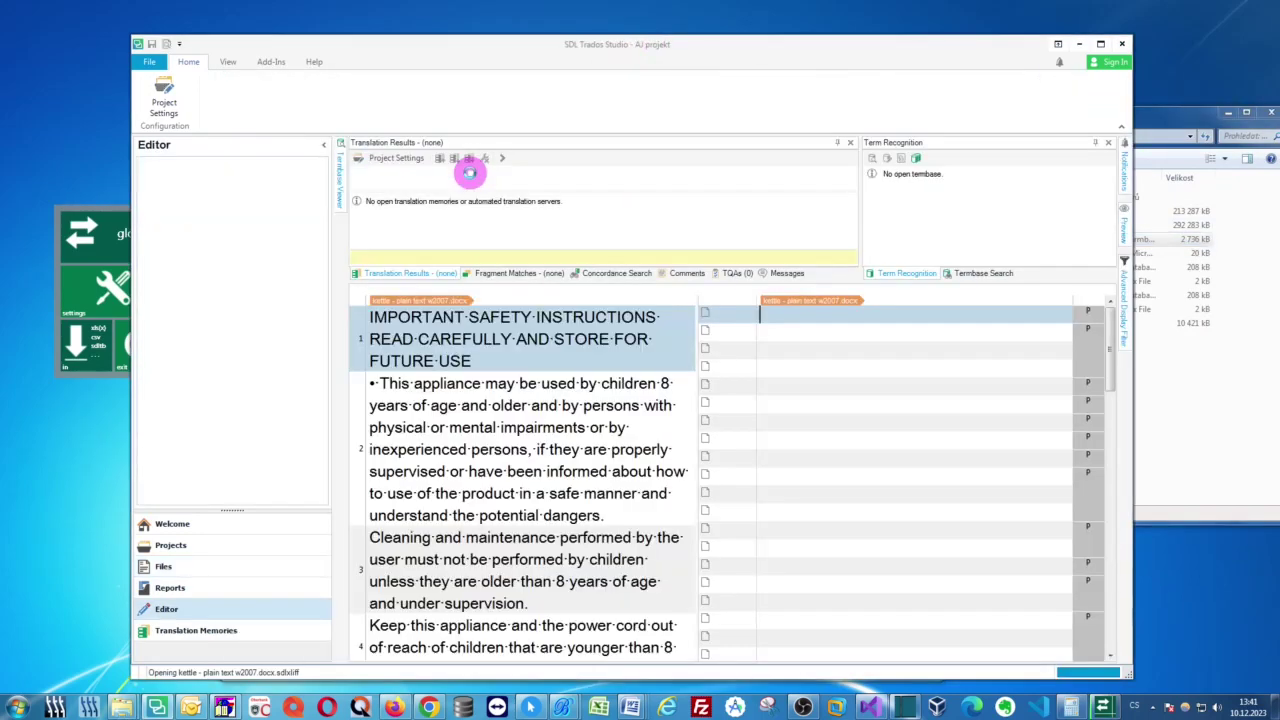
{"action": "left_click", "coordinate": [916, 160]}
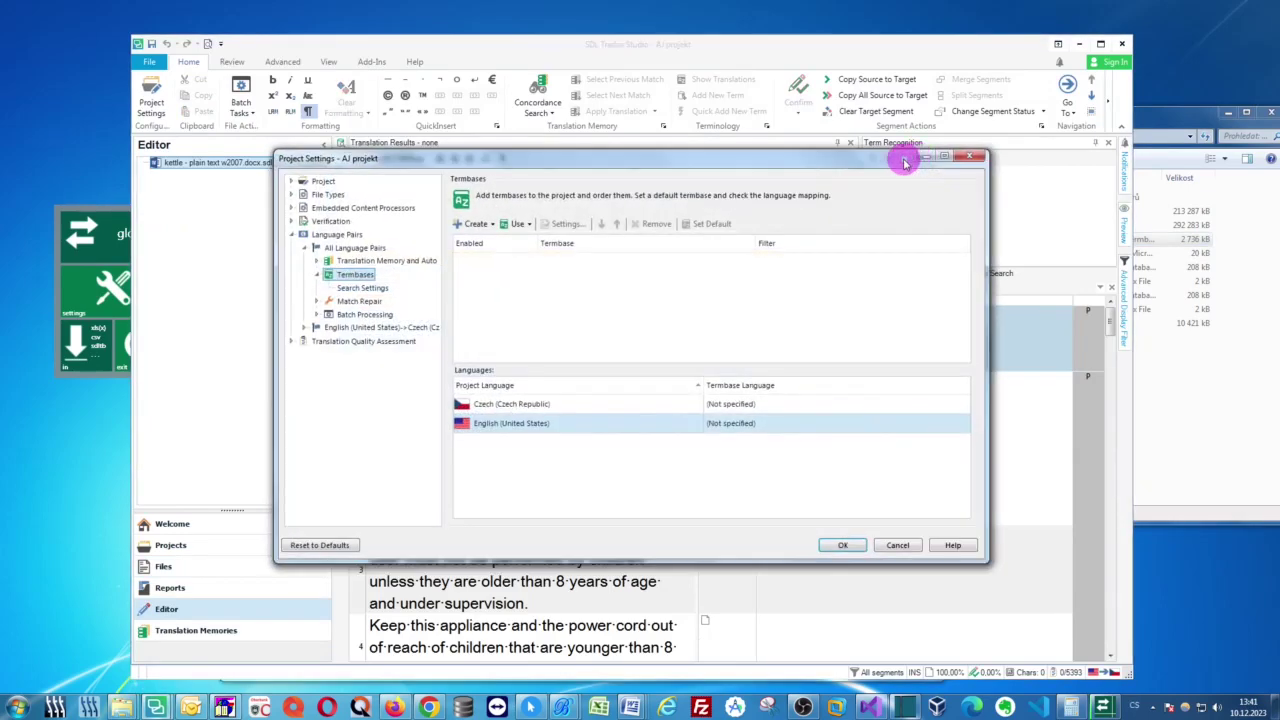
{"action": "left_click", "coordinate": [529, 224]}
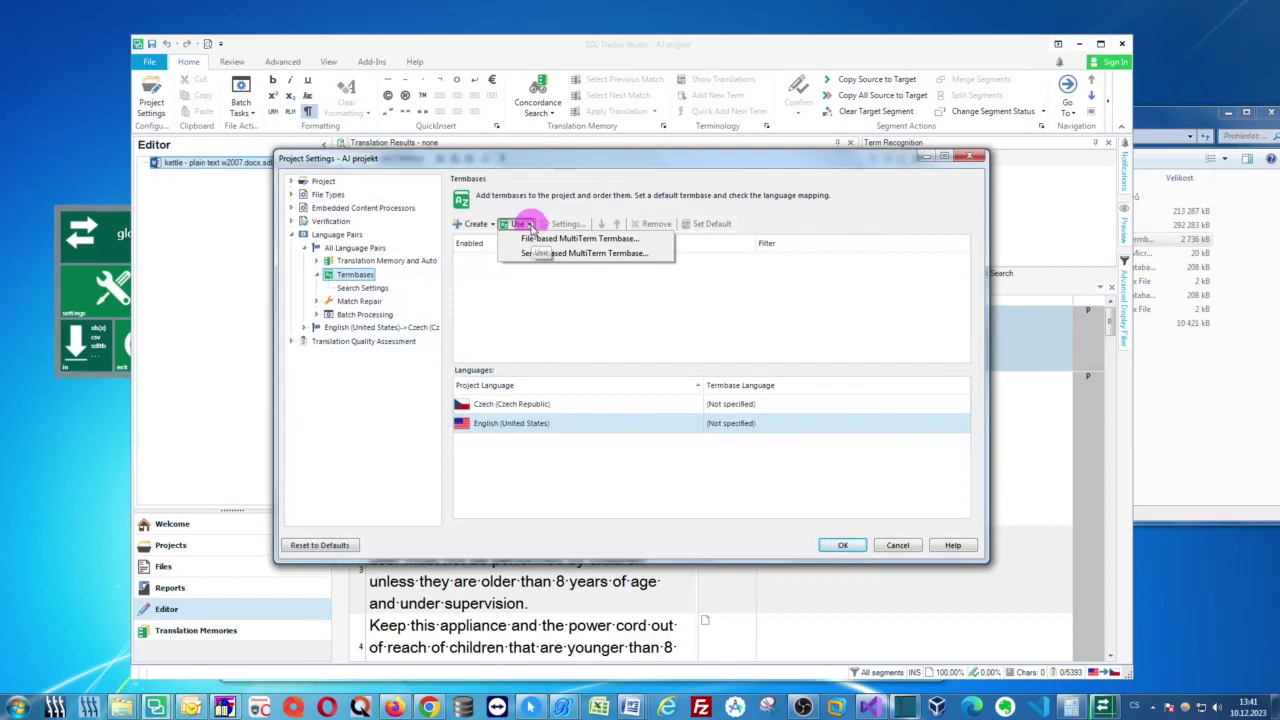
{"action": "left_click", "coordinate": [545, 238]}
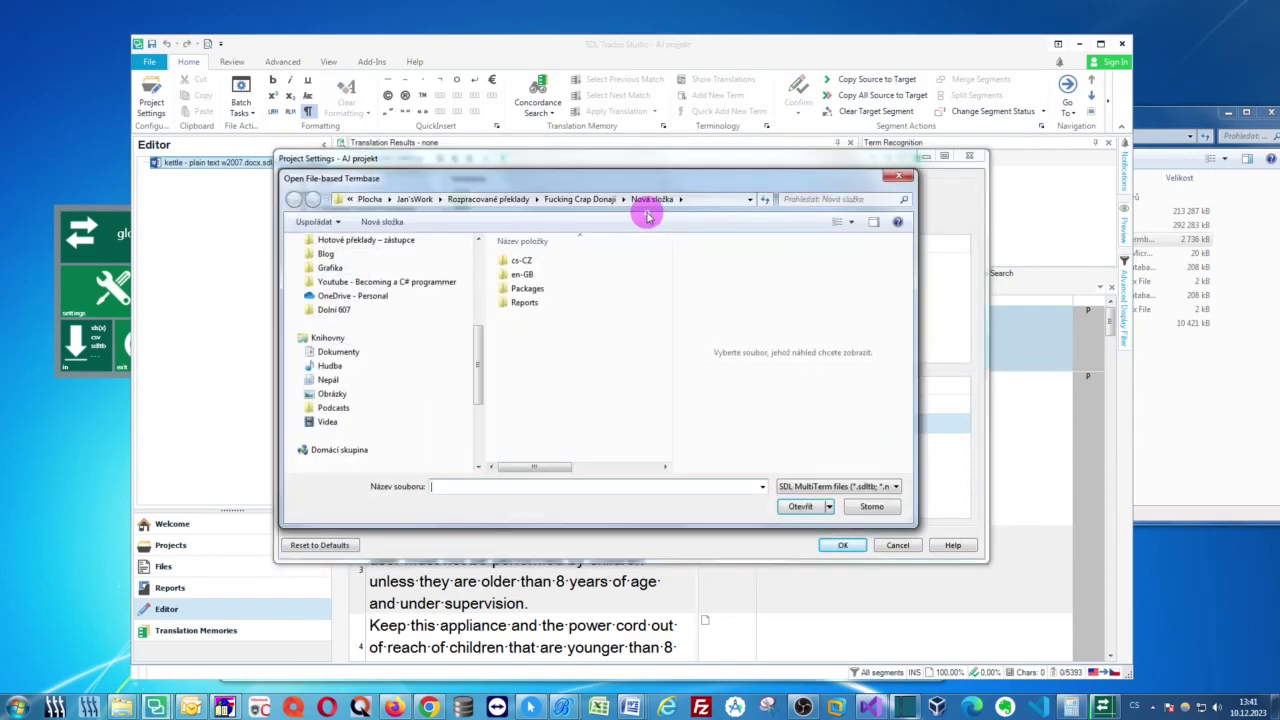
{"action": "left_click_drag", "start_coordinate": [477, 363], "coordinate": [477, 334]}
{"action": "left_click", "coordinate": [537, 281]}
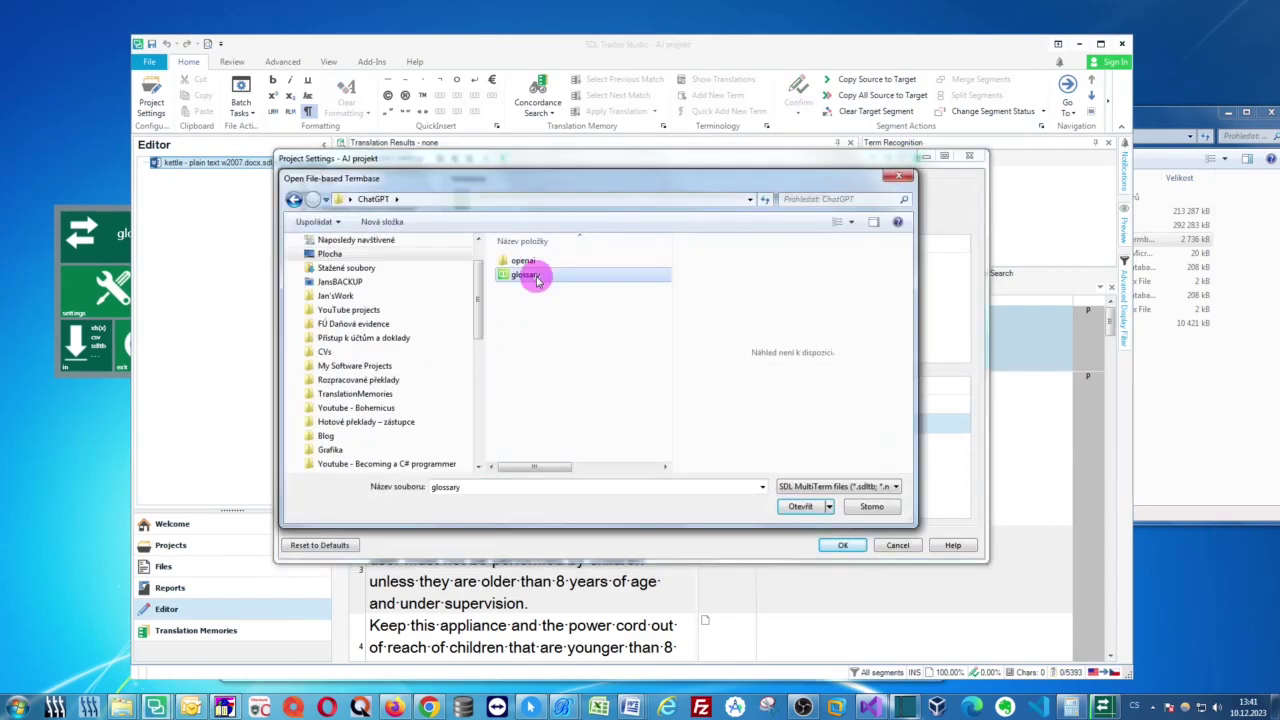
{"action": "left_click", "coordinate": [797, 507]}
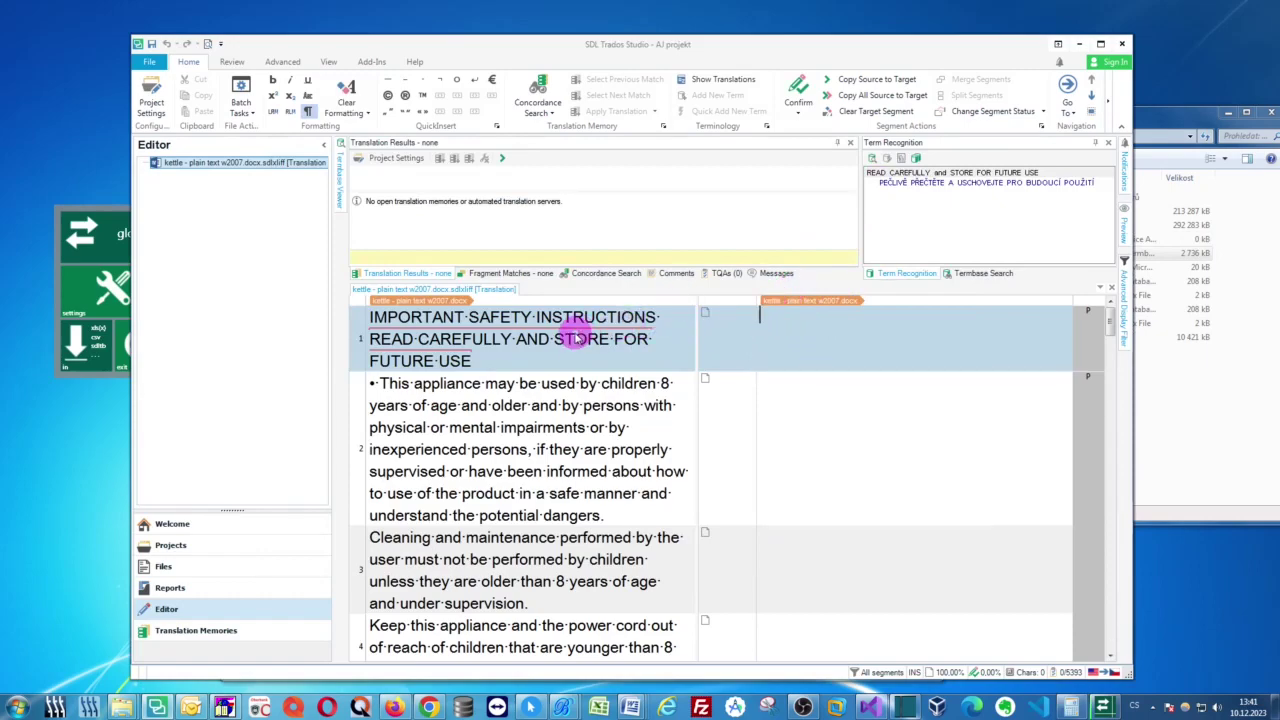
Step: Go through segments 1 to 5 and check which glossary terms are recognized in each source text
{"action": "left_click", "coordinate": [760, 314]}
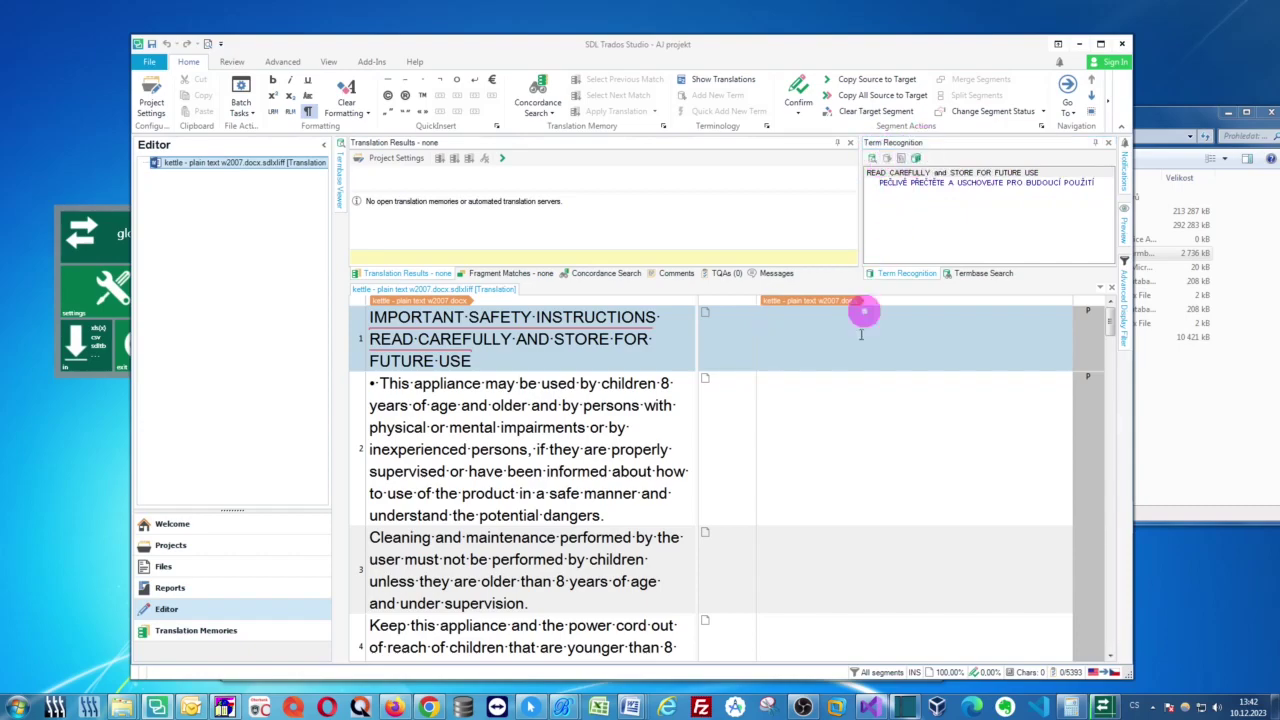
{"action": "left_click", "coordinate": [807, 406]}
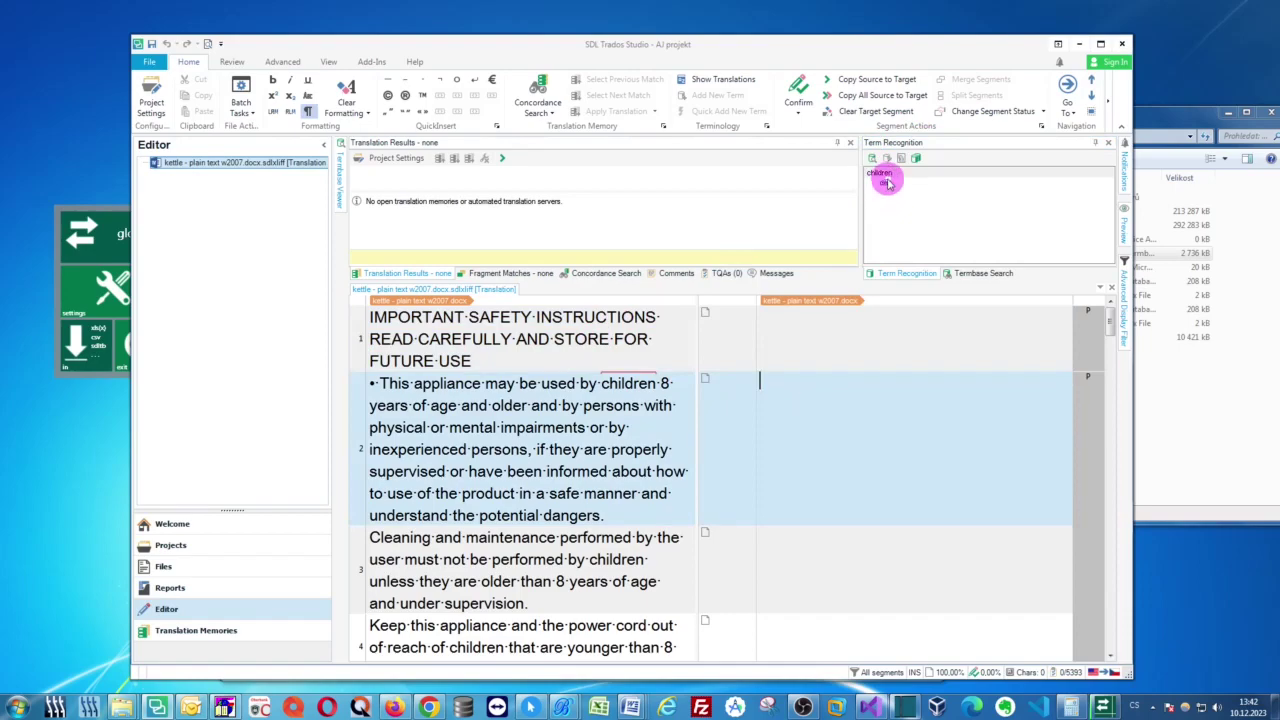
{"action": "left_click_drag", "start_coordinate": [617, 383], "coordinate": [656, 383]}
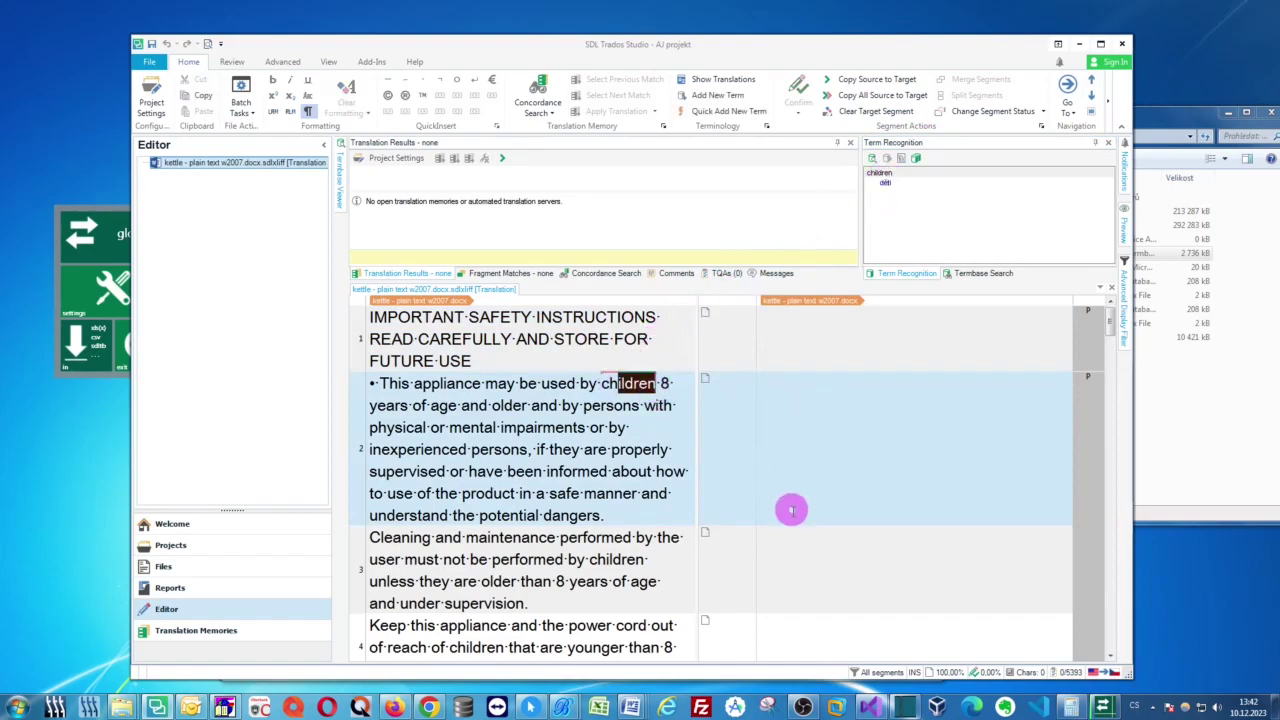
{"action": "left_click", "coordinate": [777, 534]}
{"action": "left_click", "coordinate": [778, 566]}
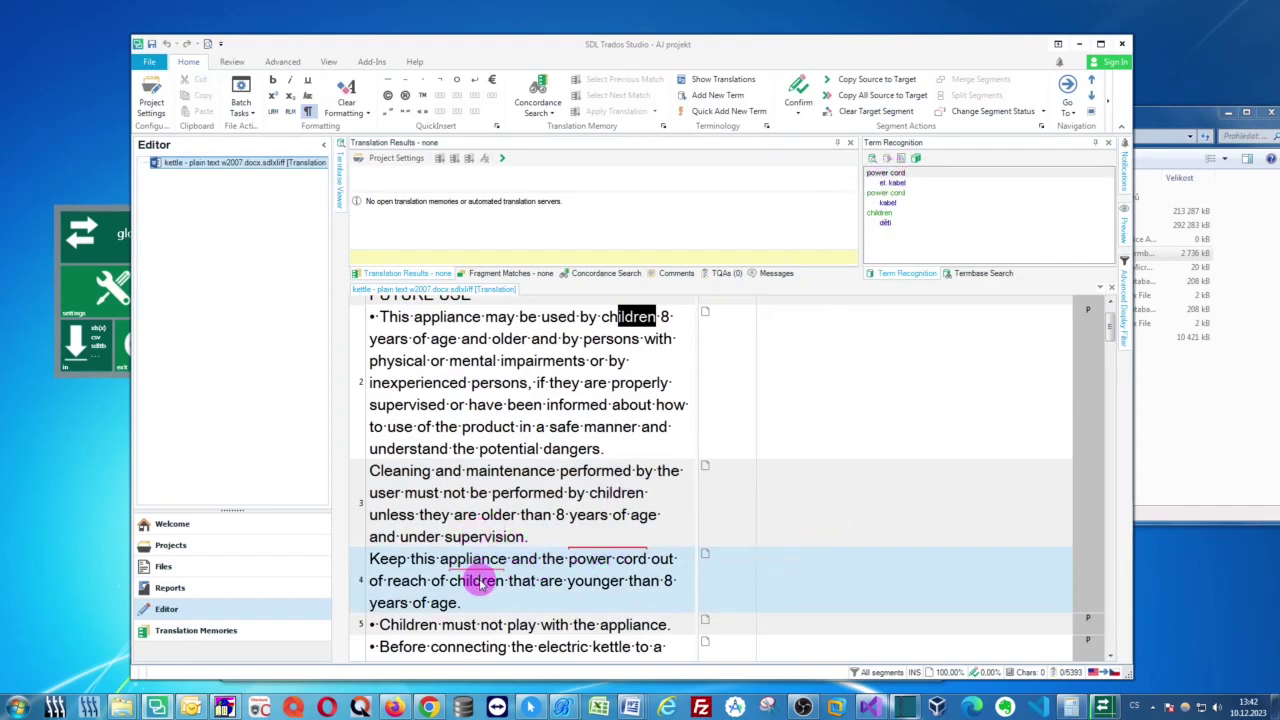
{"action": "scroll", "coordinate": [803, 551], "scroll_direction": "down", "scroll_amount": 2}
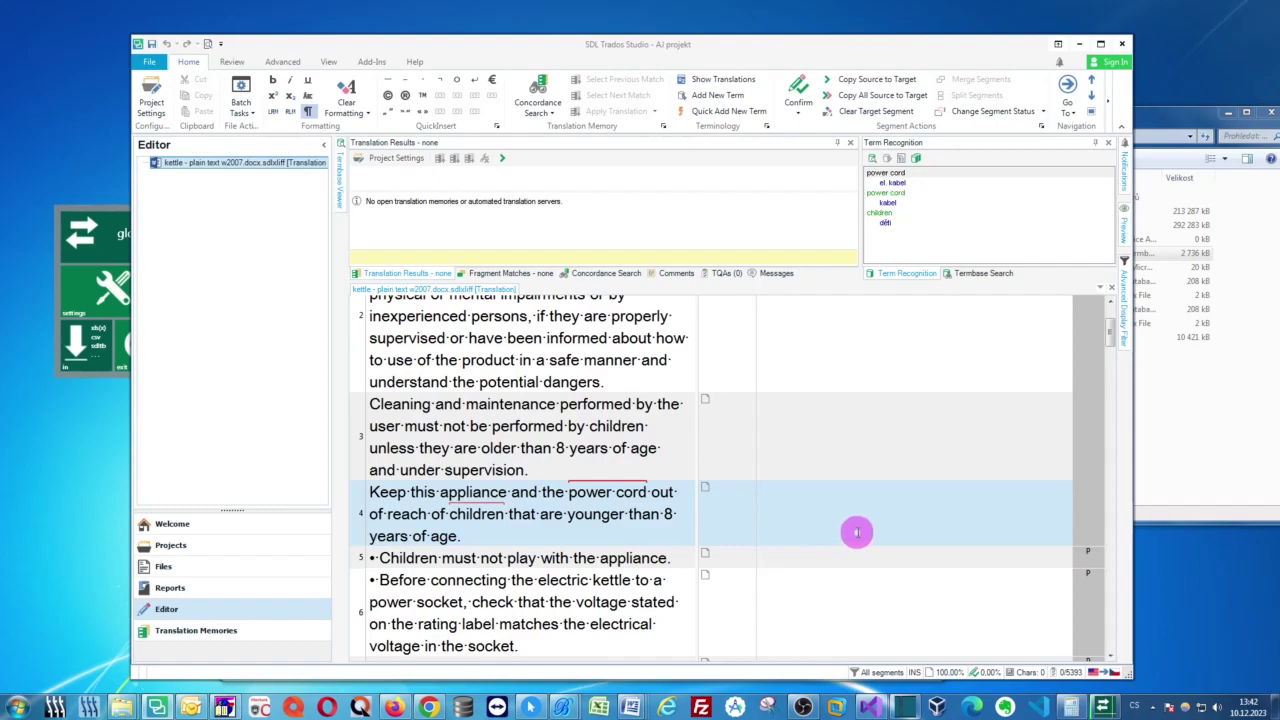
{"action": "key", "text": "Down"}
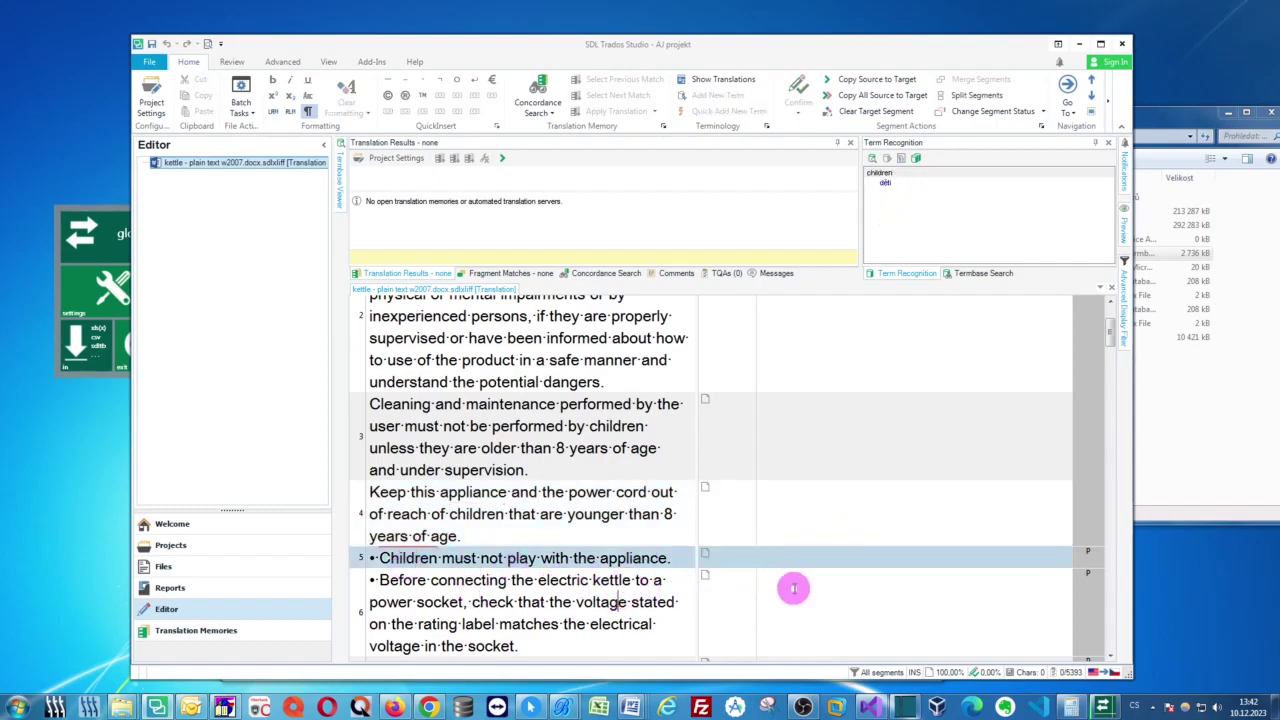
Step: Check the recognized glossary terms for segments 6 and 7 and look over the surrounding source text
{"action": "left_click", "coordinate": [790, 589]}
{"action": "left_click", "coordinate": [790, 589]}
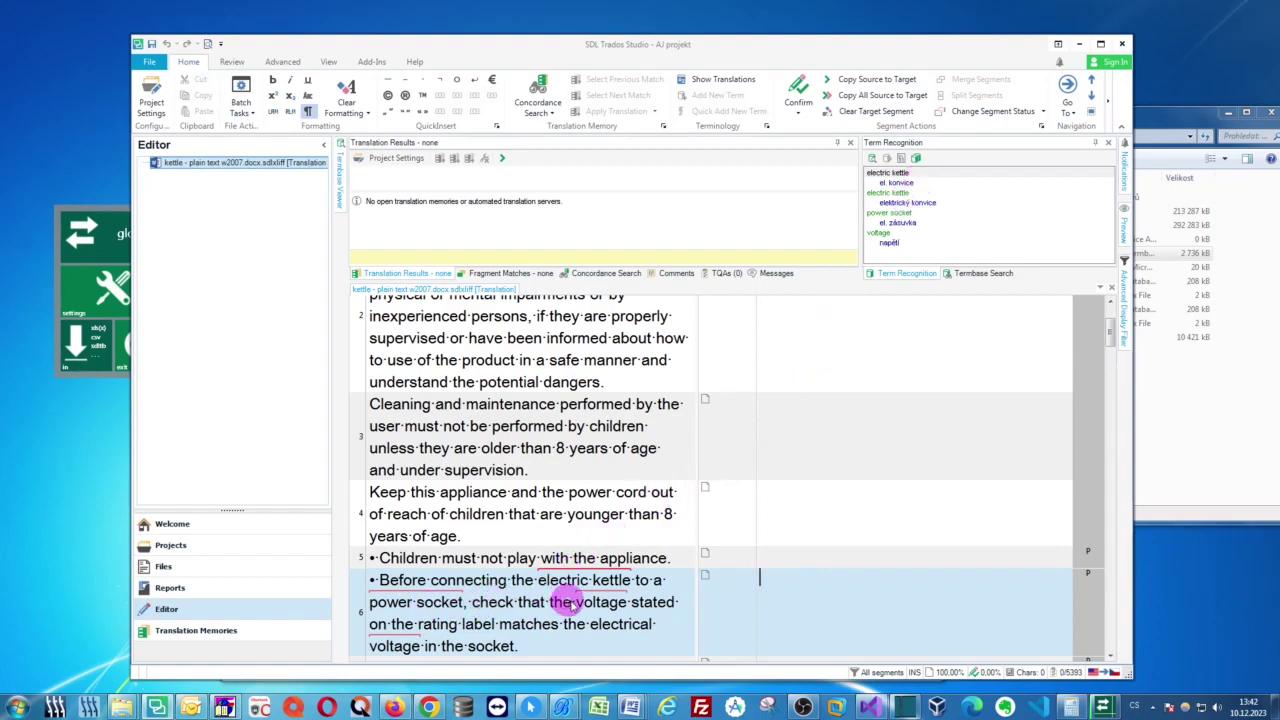
{"action": "scroll", "coordinate": [765, 588], "scroll_direction": "down", "scroll_amount": 2}
{"action": "scroll", "coordinate": [775, 565], "scroll_direction": "down", "scroll_amount": 1}
{"action": "left_click", "coordinate": [794, 540]}
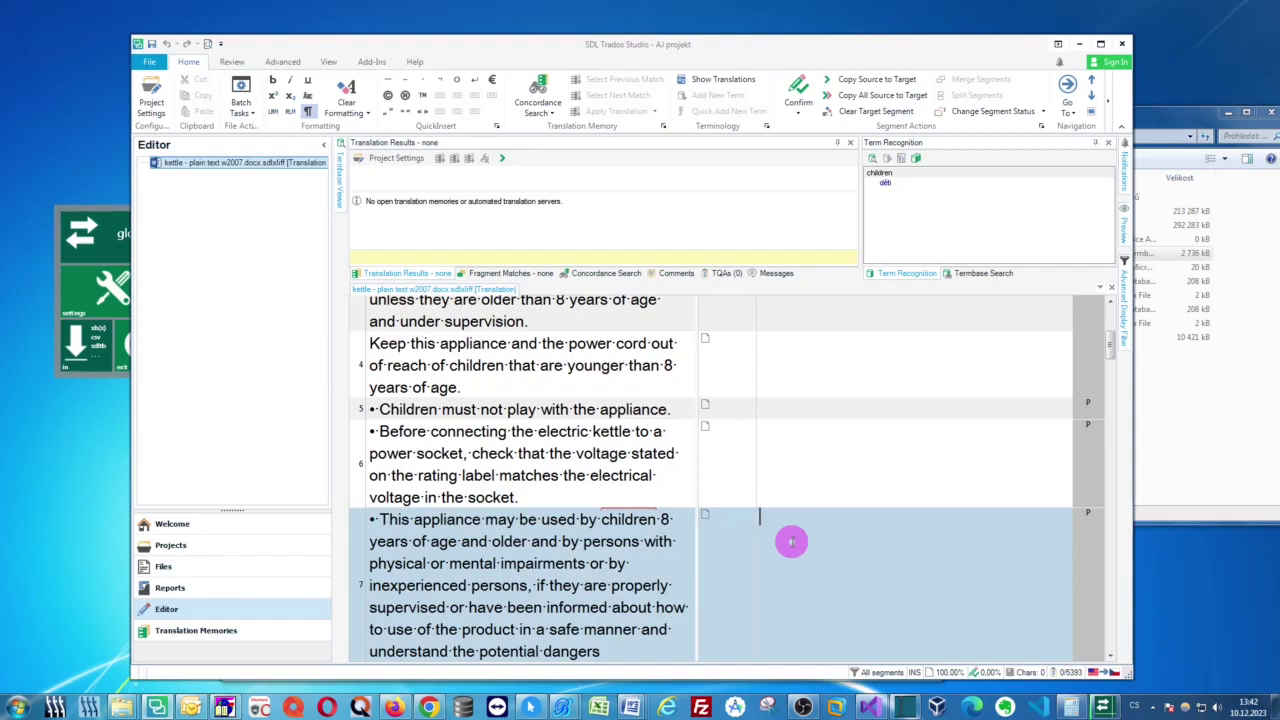
{"action": "scroll", "coordinate": [791, 541], "scroll_direction": "up", "scroll_amount": 5}
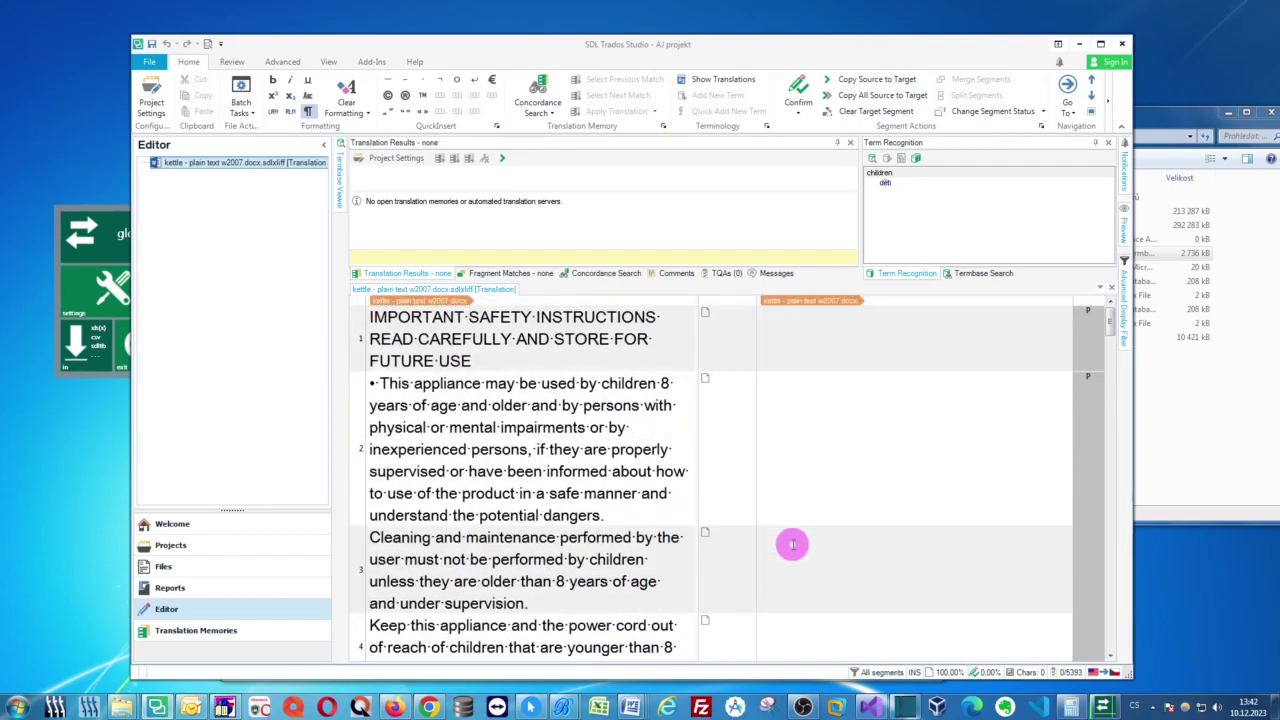
{"action": "scroll", "coordinate": [792, 544], "scroll_direction": "down", "scroll_amount": 5}
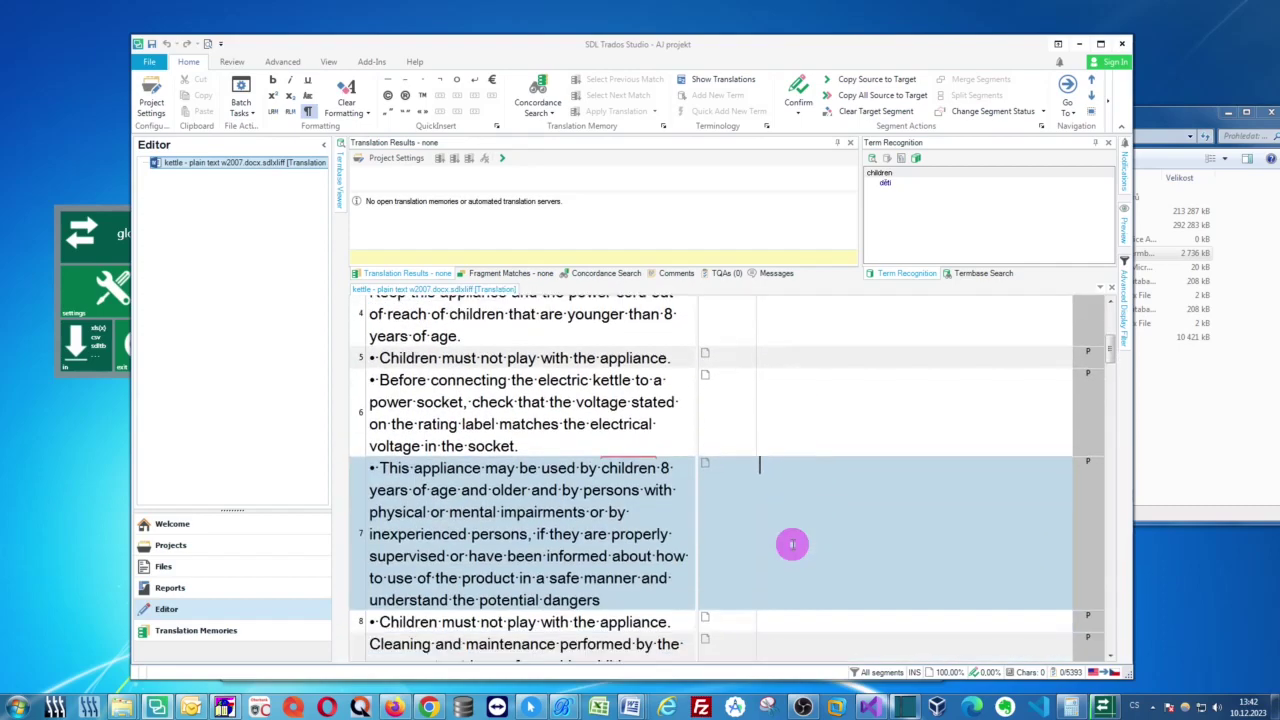